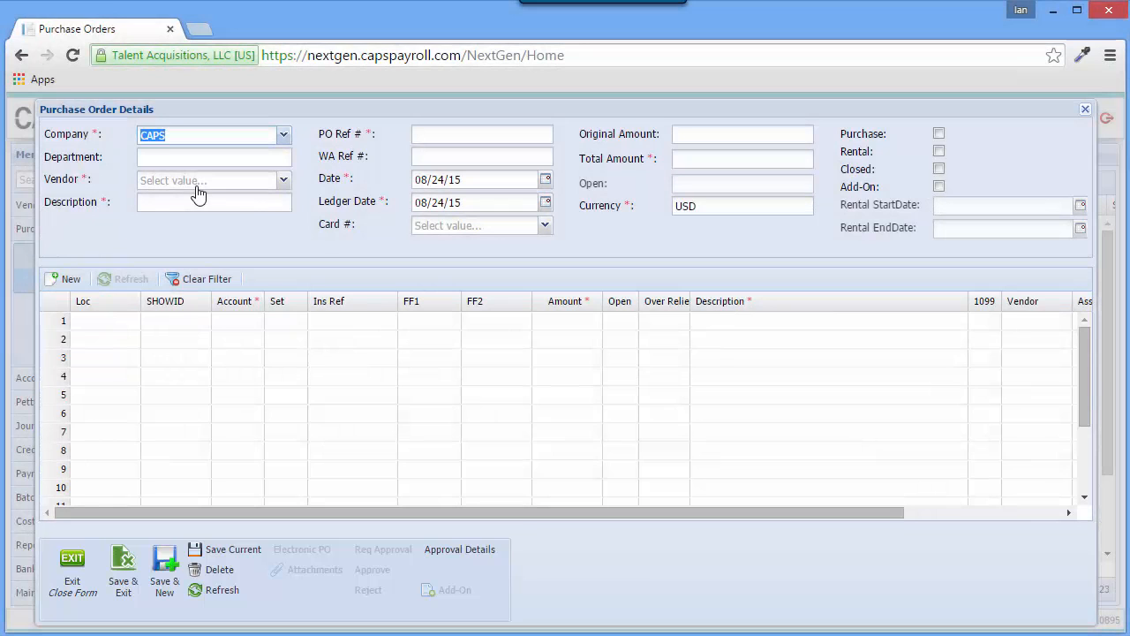
Set the purchase order's vendor to PIZZA WHIRL
click(213, 181)
text(blo)
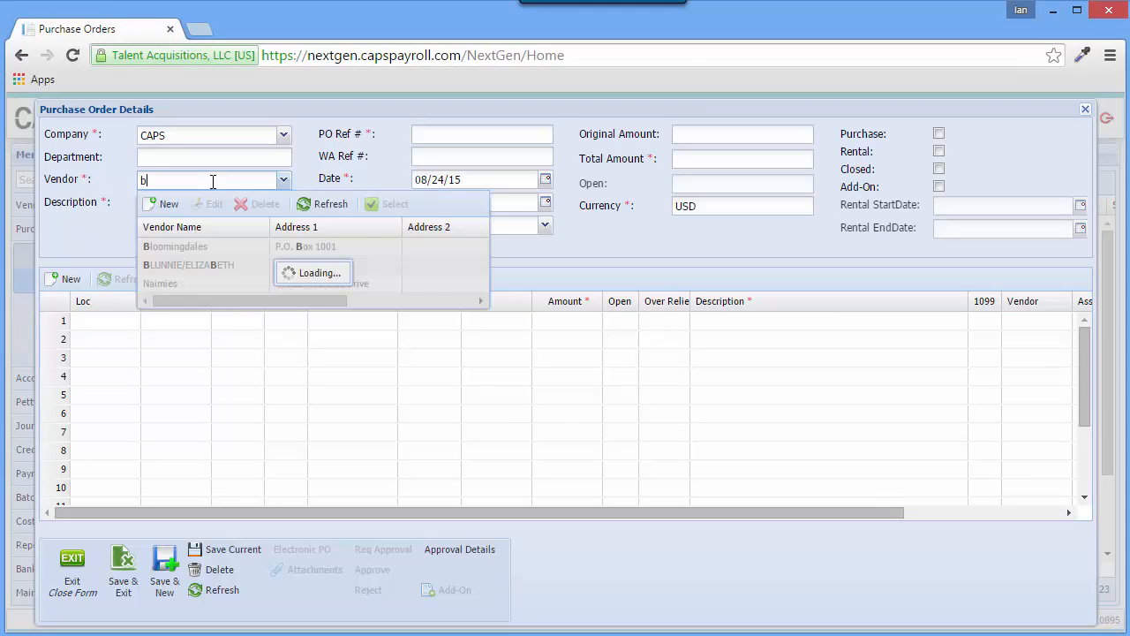
key(BackSpace)
key(BackSpace)
key(BackSpace)
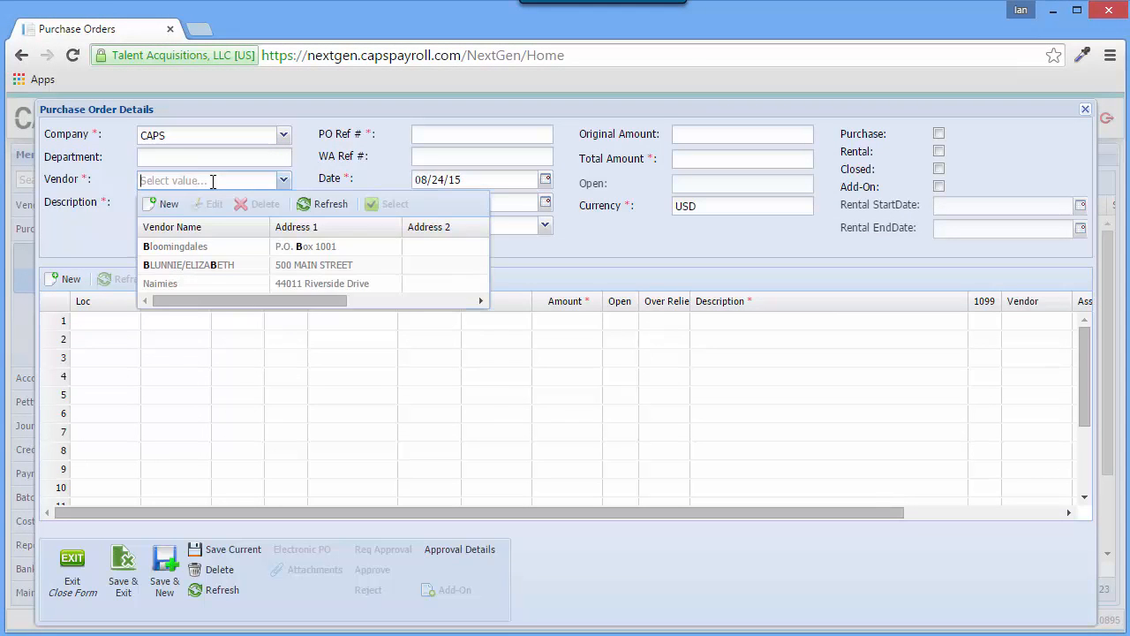
text(piz)
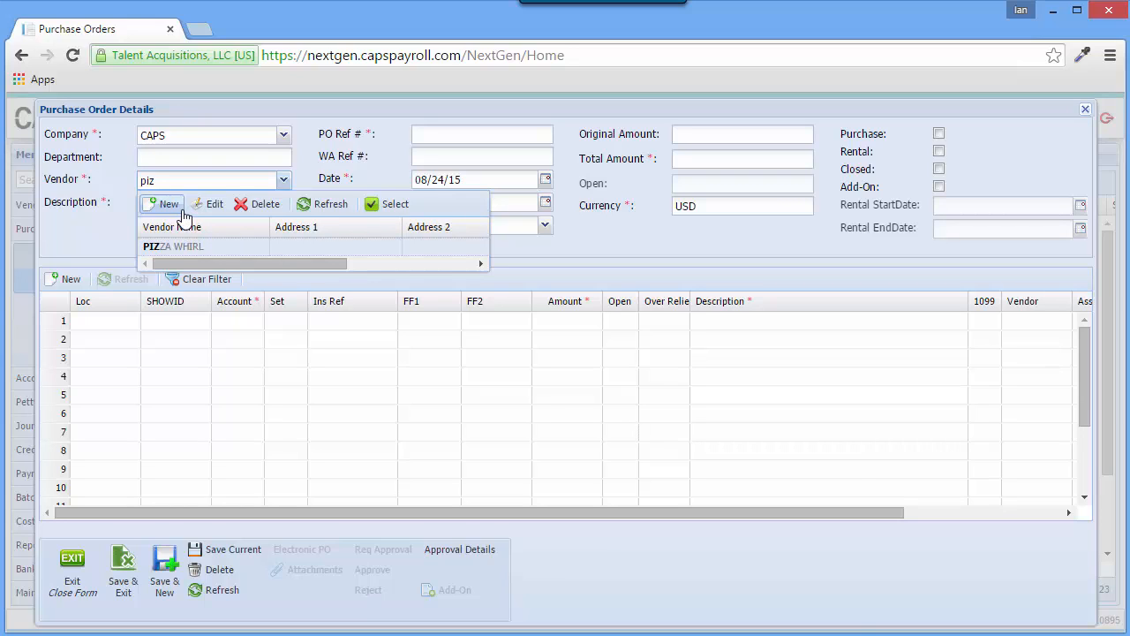
click(201, 244)
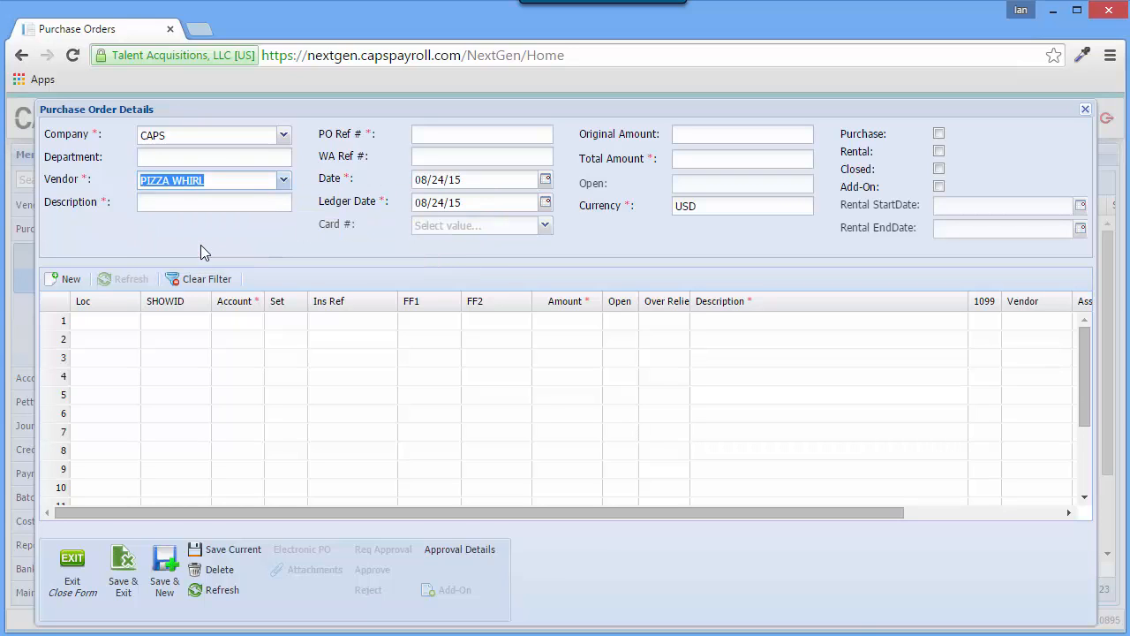
Enter CATERING as the purchase order's department and LUNCH as its description
click(199, 160)
text(CATERING)
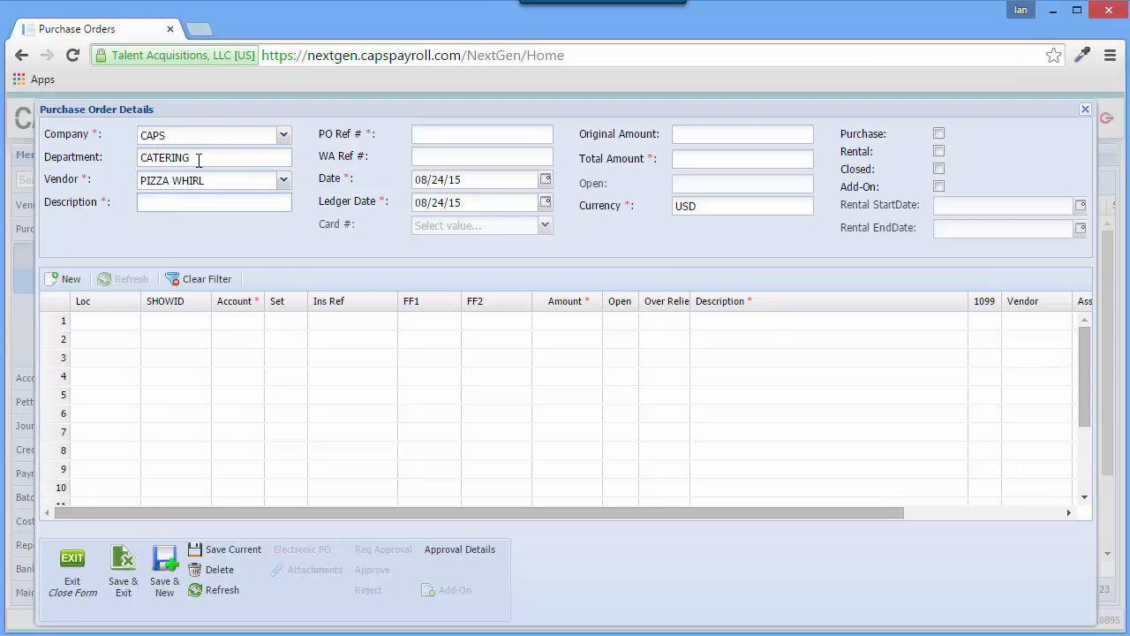
text(LUNCH)
Enter the PO reference number and WA reference 0004, and check the ledger date calendar without picking a date
click(491, 134)
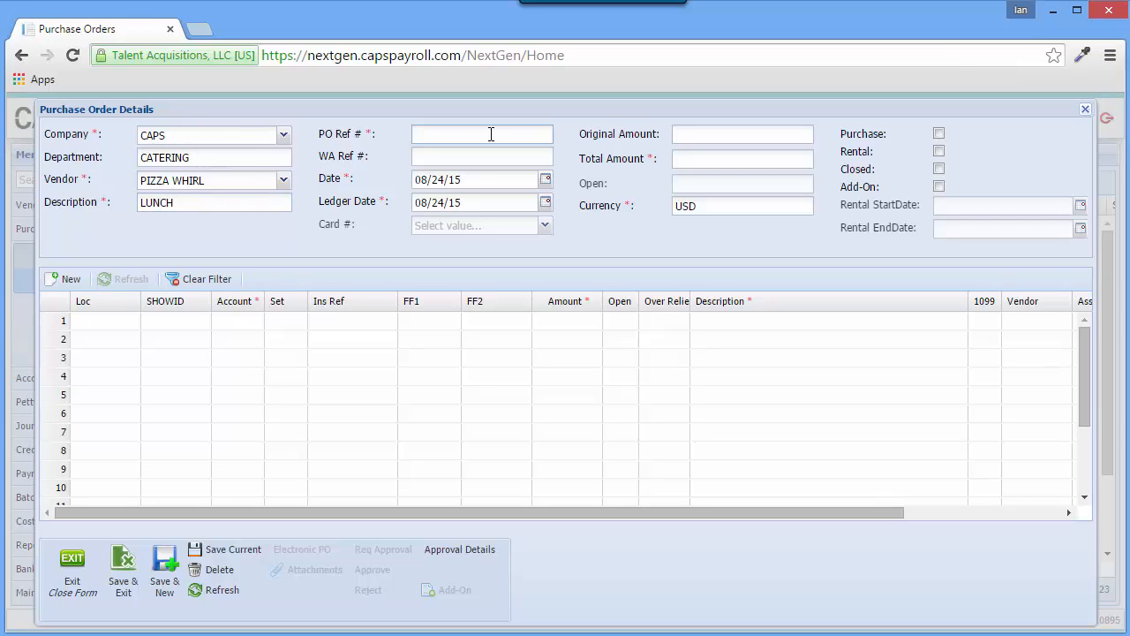
text(1009)
key(Tab)
text(0004)
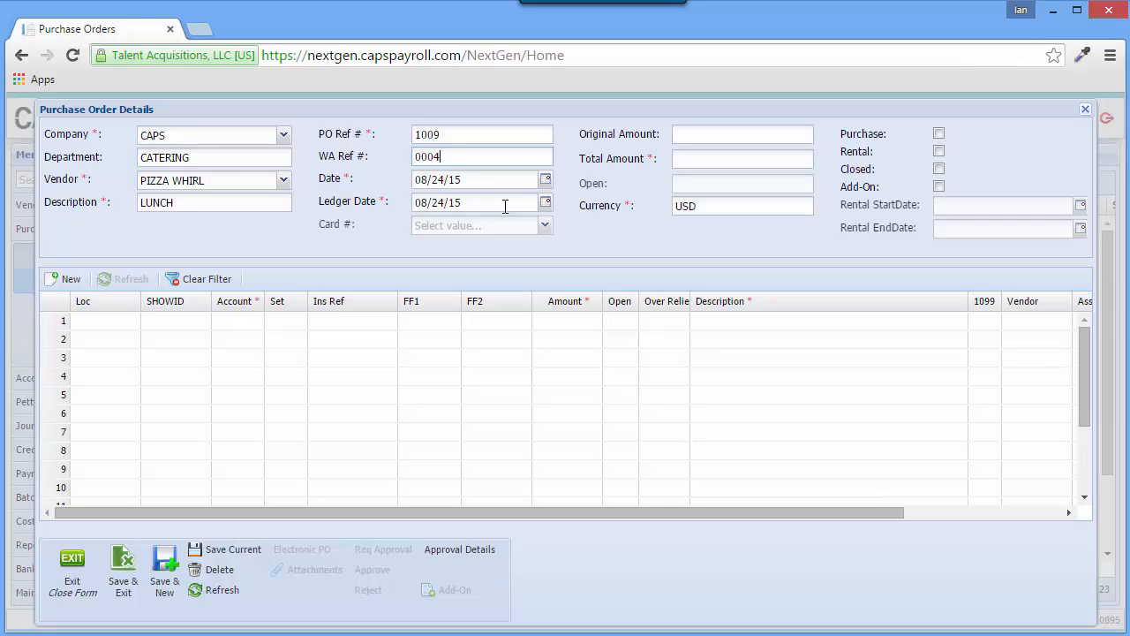
click(546, 203)
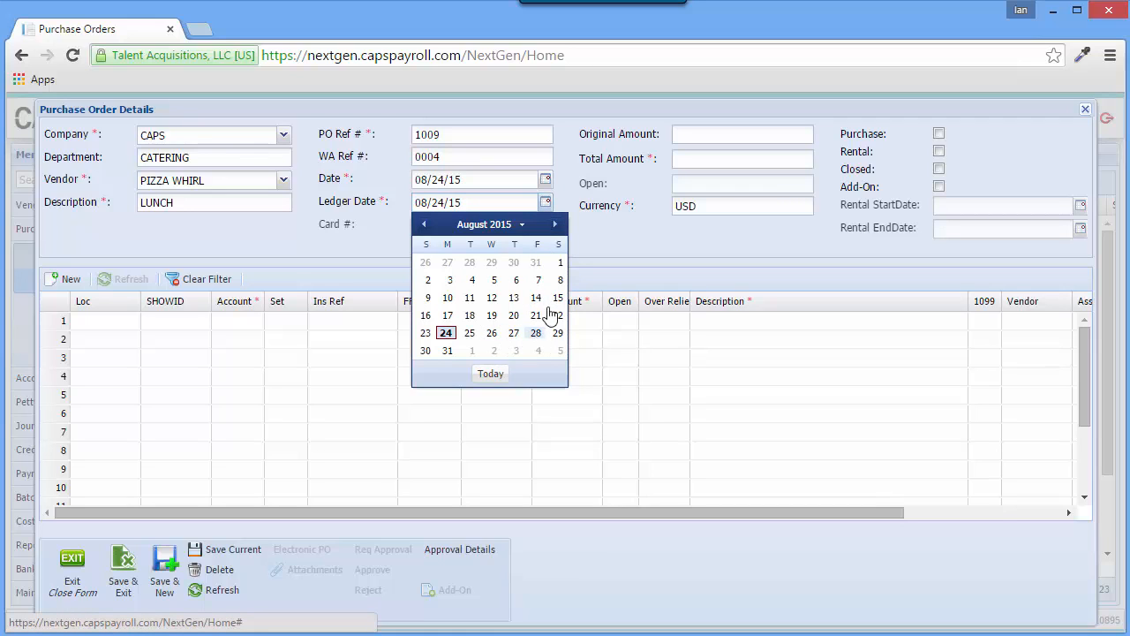
click(589, 222)
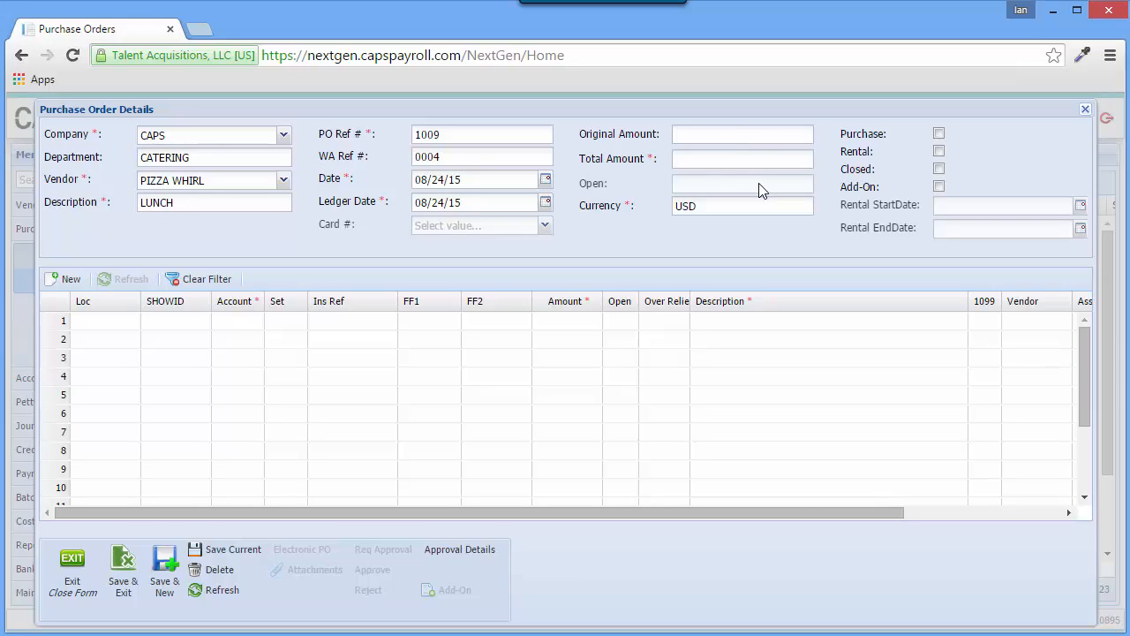
Set the purchase order's total amount to 500.00, and toggle the Rental option on and off again
click(760, 158)
text(500.00)
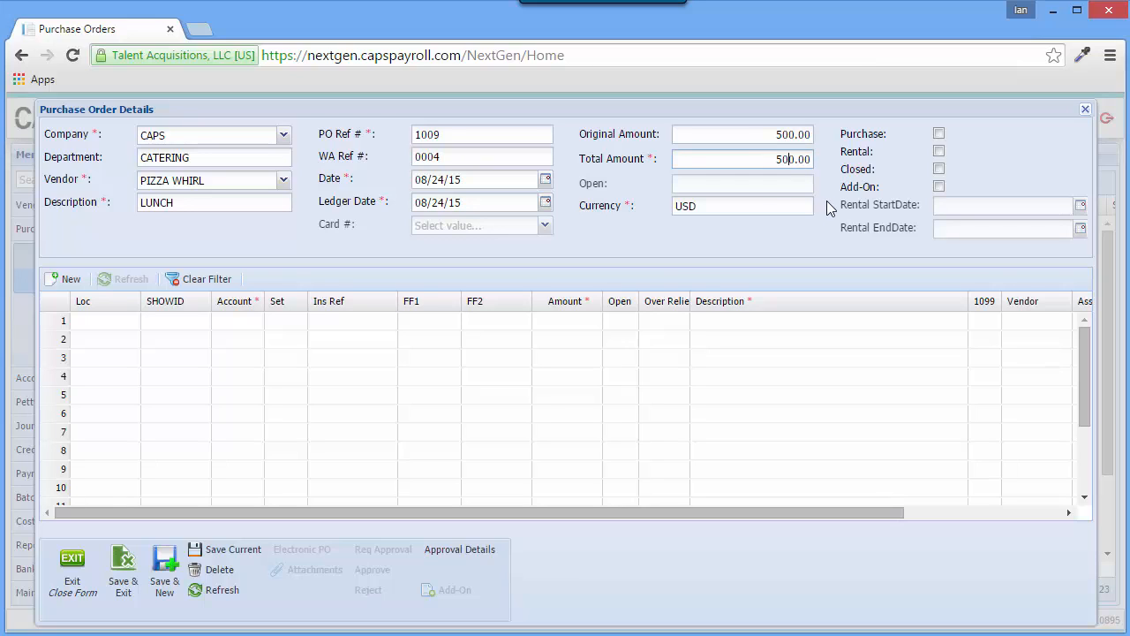
click(938, 152)
click(939, 152)
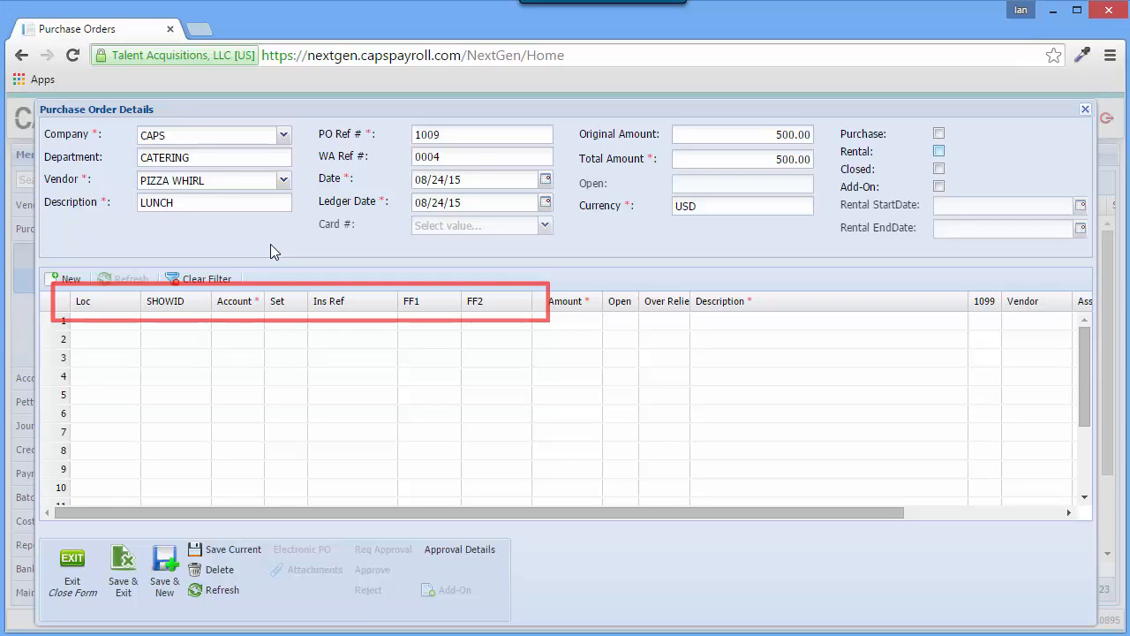
View the locations available for the first distribution line
click(104, 322)
click(158, 322)
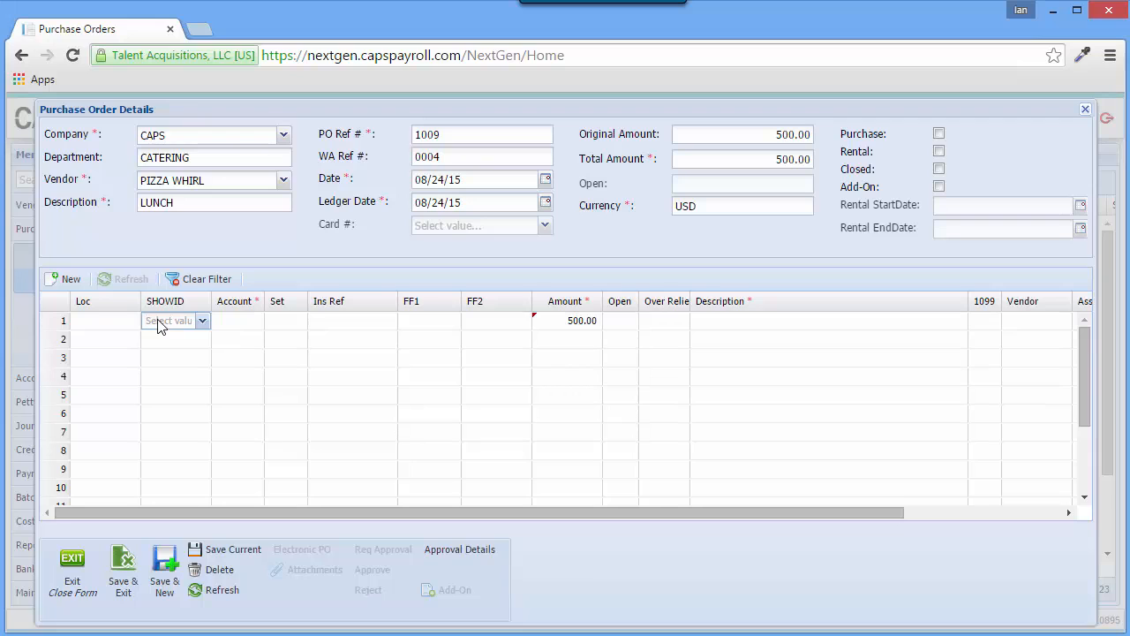
click(107, 325)
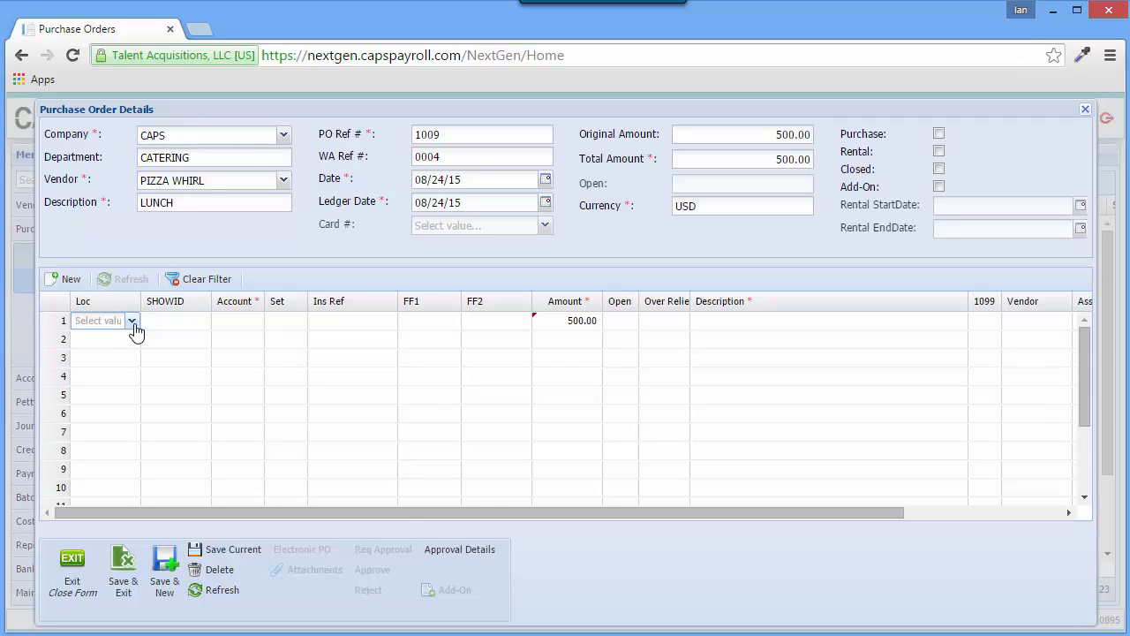
click(133, 328)
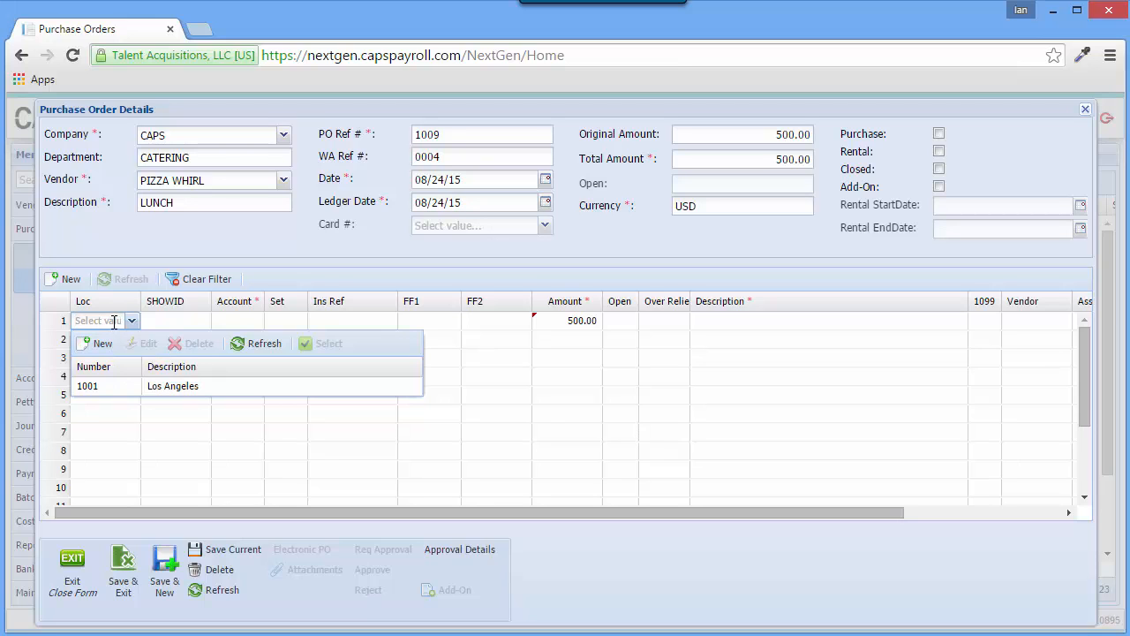
Assign the CATERED MEALS account to the first distribution line by looking up CATER
key(Tab)
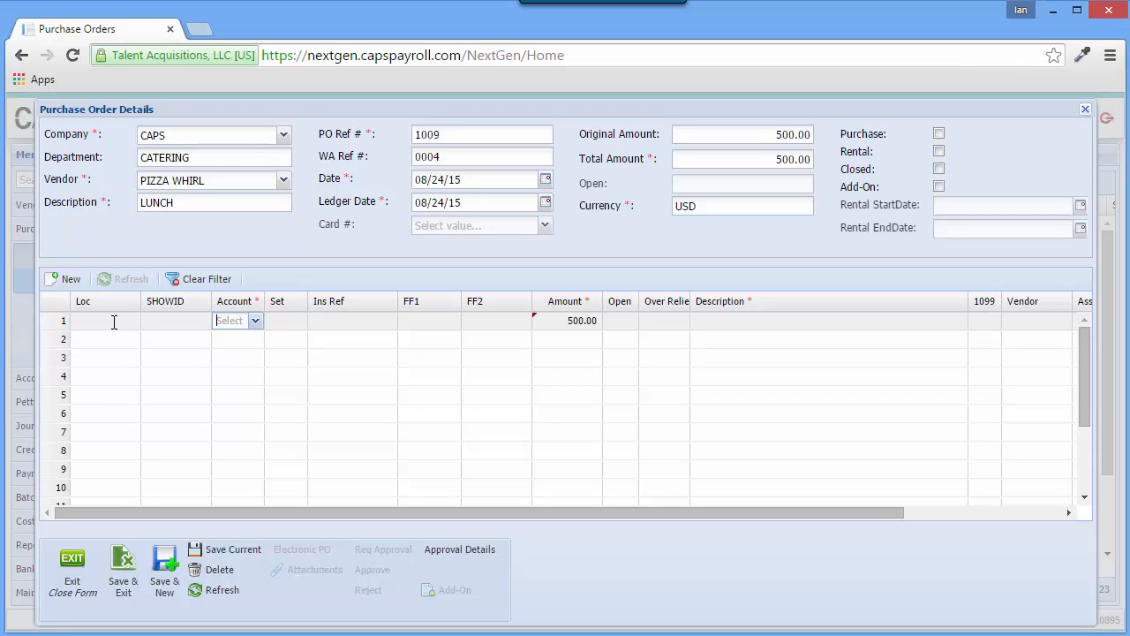
text(CATER)
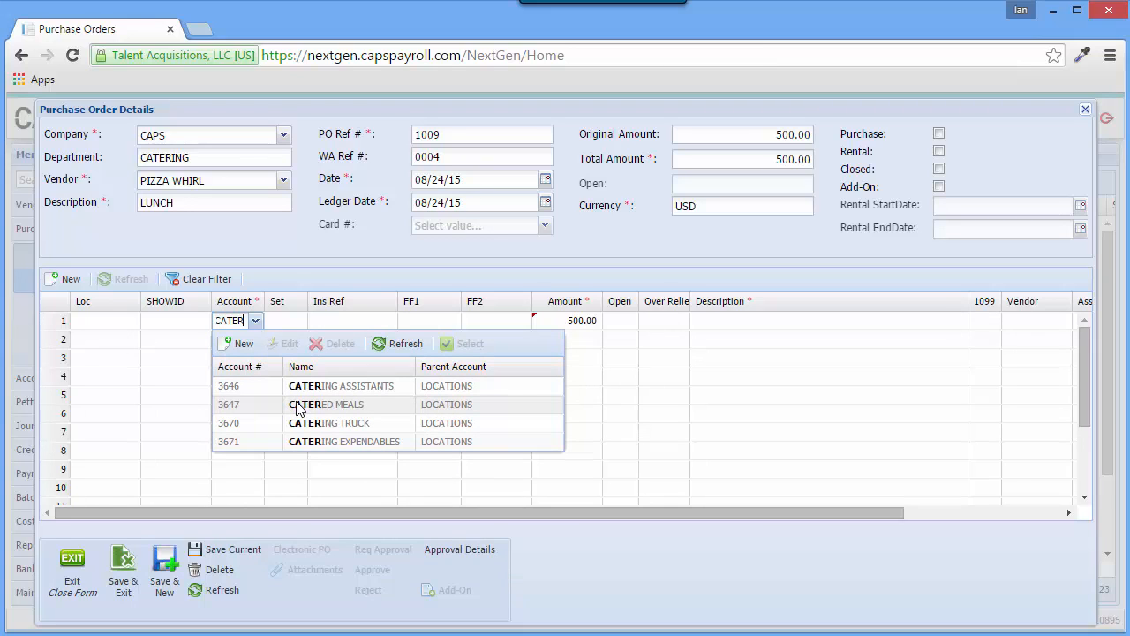
key(Down)
key(Down)
key(Down)
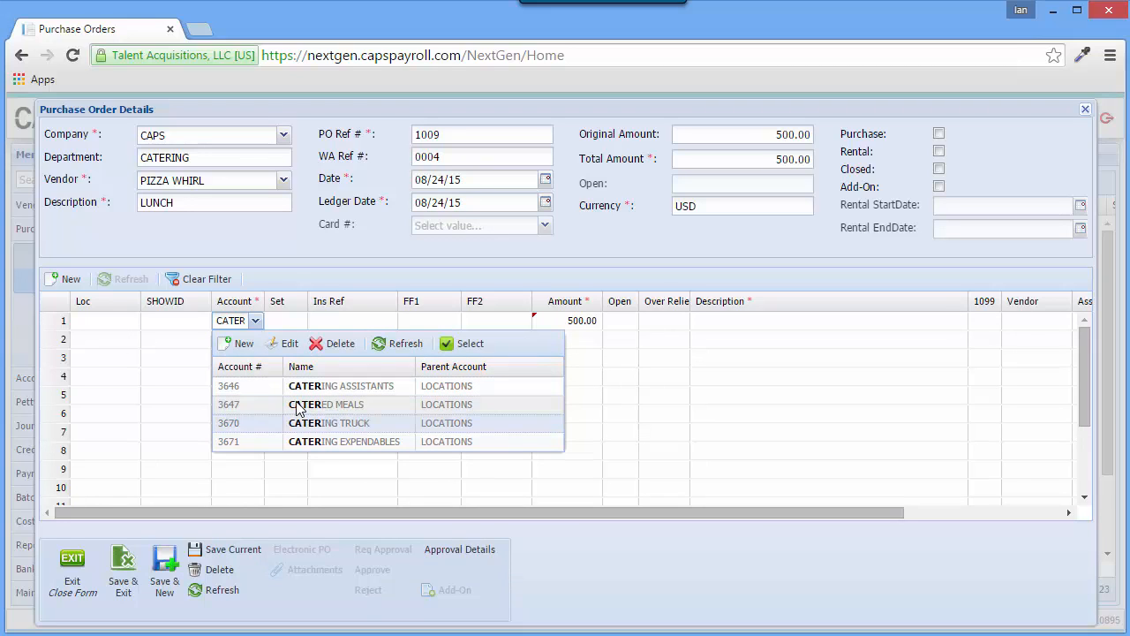
key(Up)
key(Up)
key(Down)
key(Down)
key(Up)
key(Return)
key(Tab)
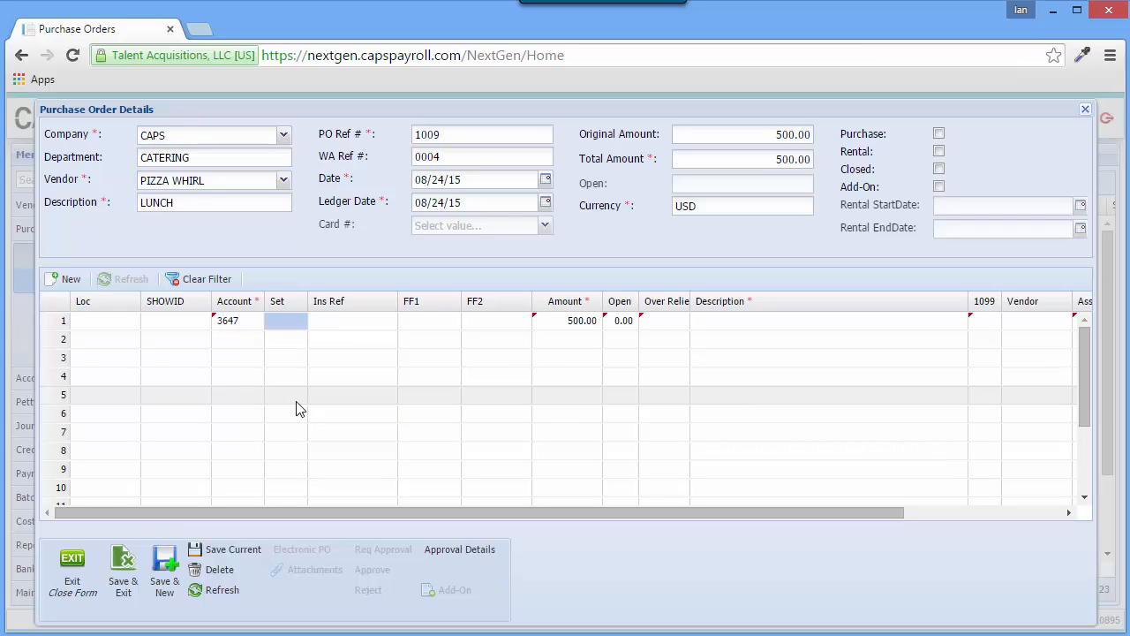
Pass through the first line's Ins Ref, FF1 and FF2 fields to its Amount and Description, keeping 500.00 and LUNCH
key(Tab)
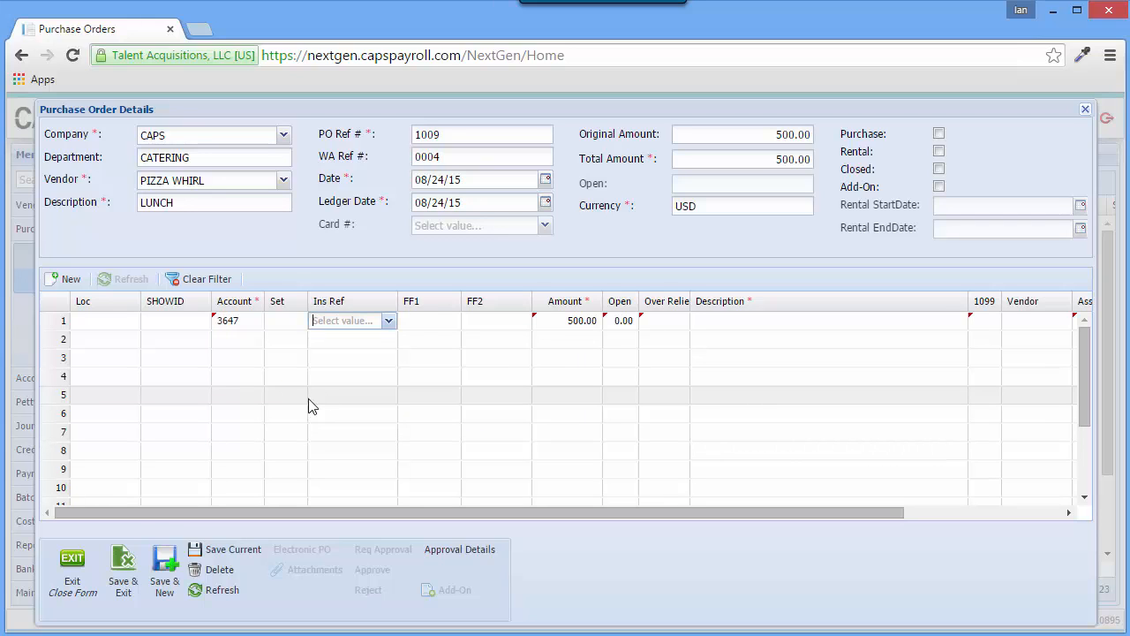
drag(501, 509, 630, 509)
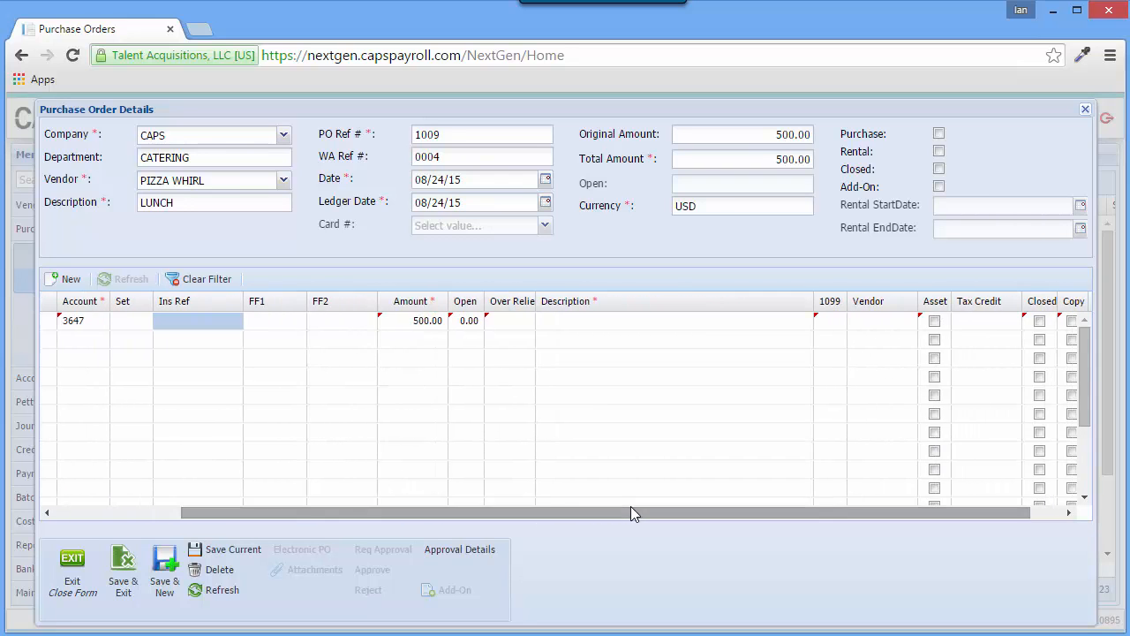
click(212, 327)
key(Tab)
key(Tab)
key(Tab)
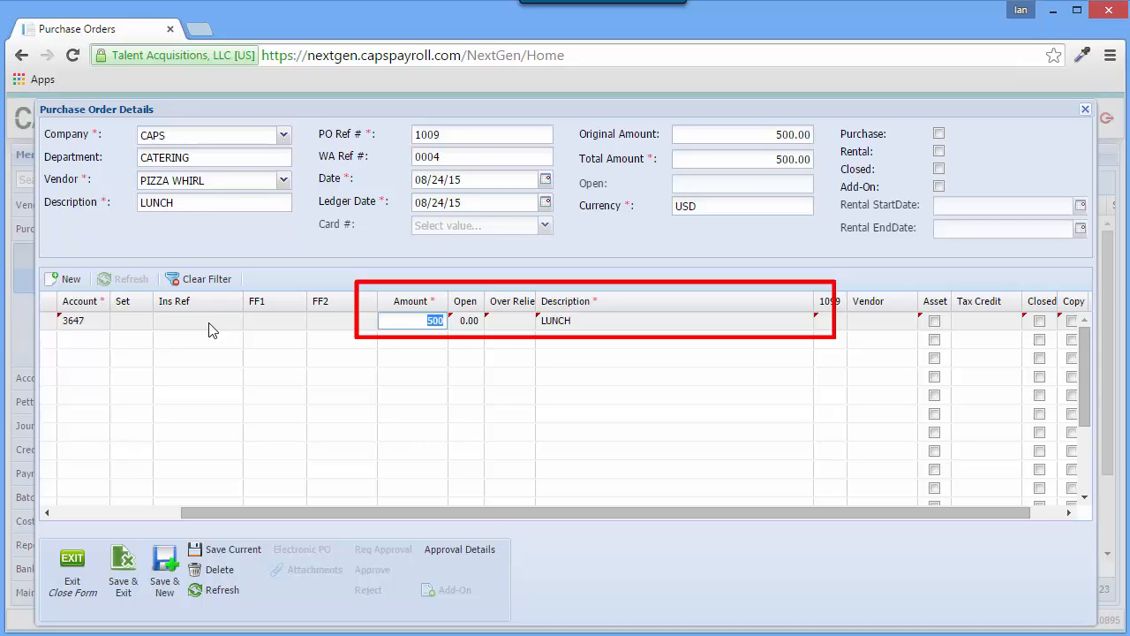
key(Tab)
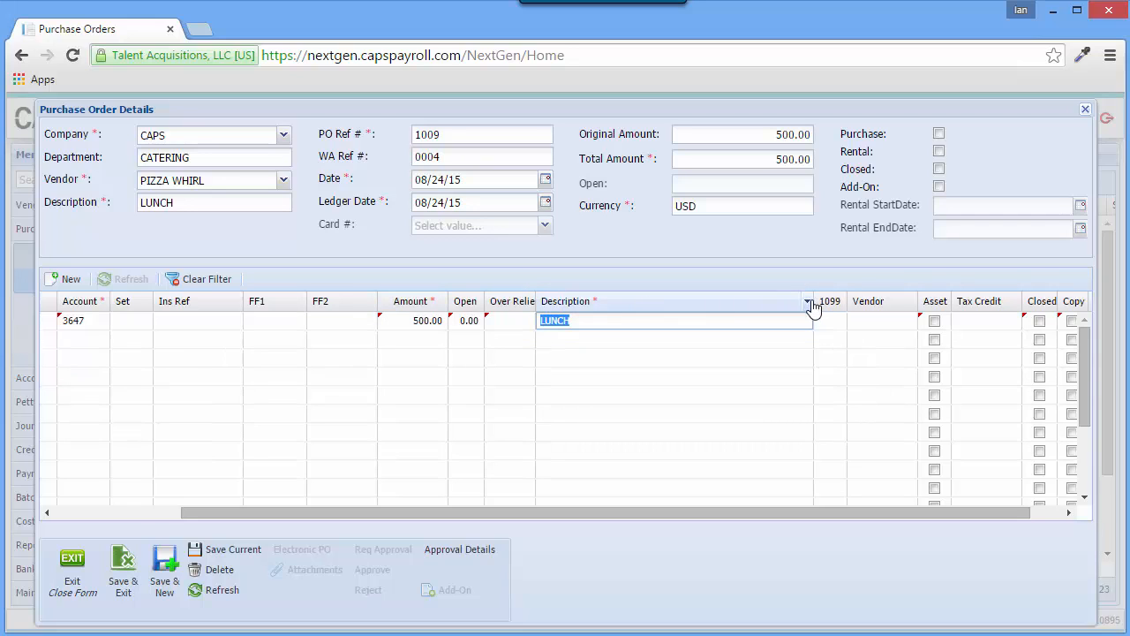
Narrow the Description column of the distribution grid so the remaining columns fit
drag(815, 302, 735, 300)
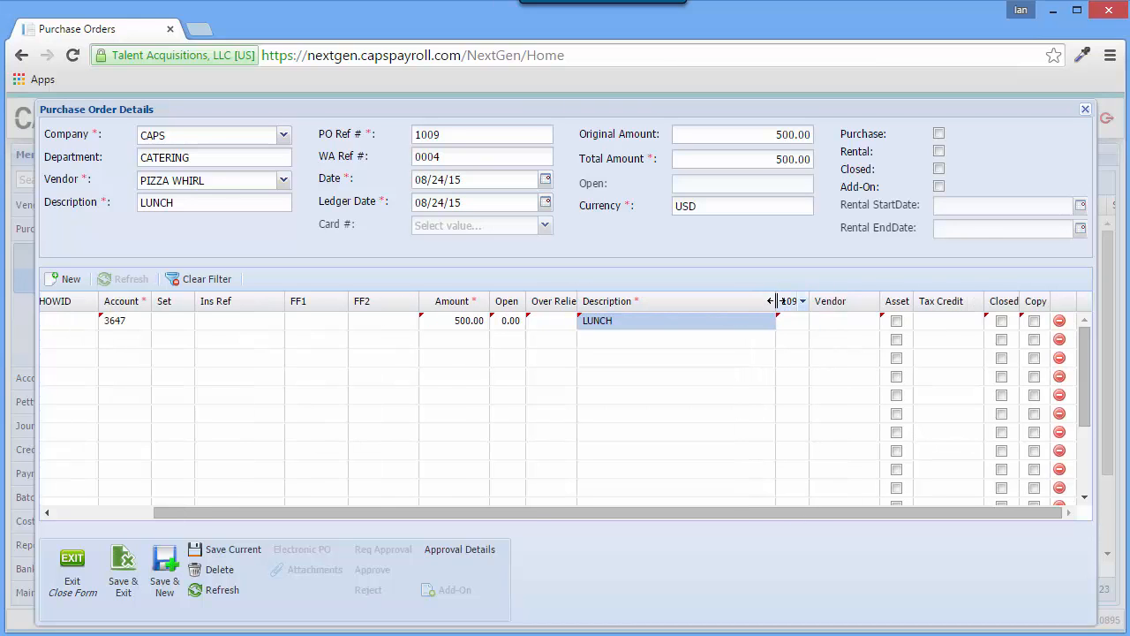
mouse_move(777, 305)
mouse_down()
mouse_move(802, 304)
mouse_move(732, 302)
mouse_move(786, 304)
mouse_up()
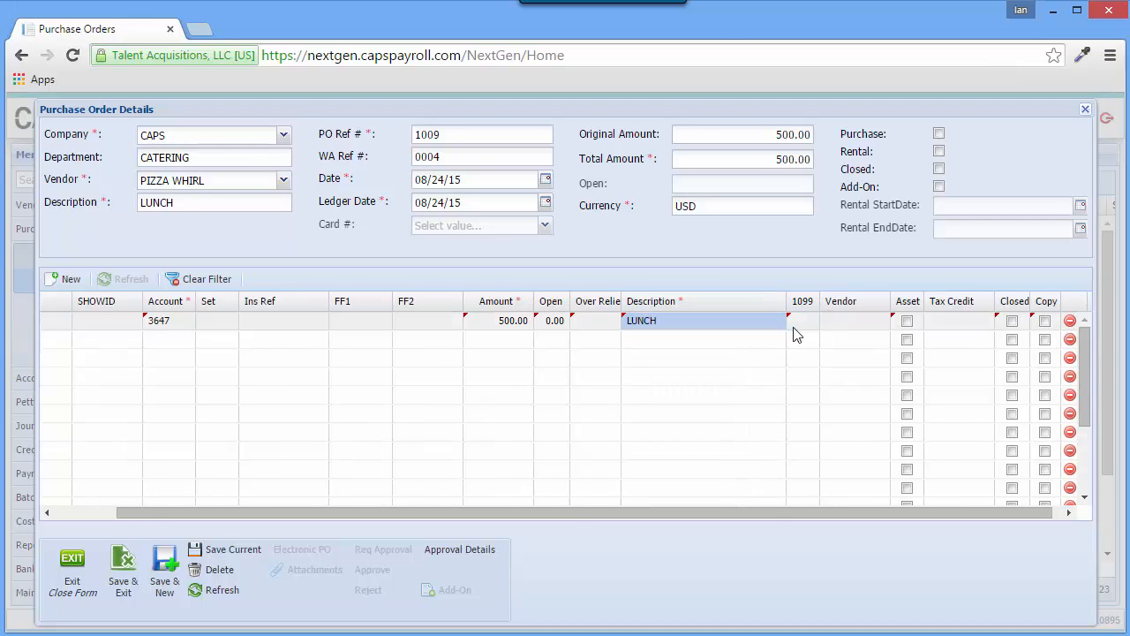
drag(823, 518, 833, 517)
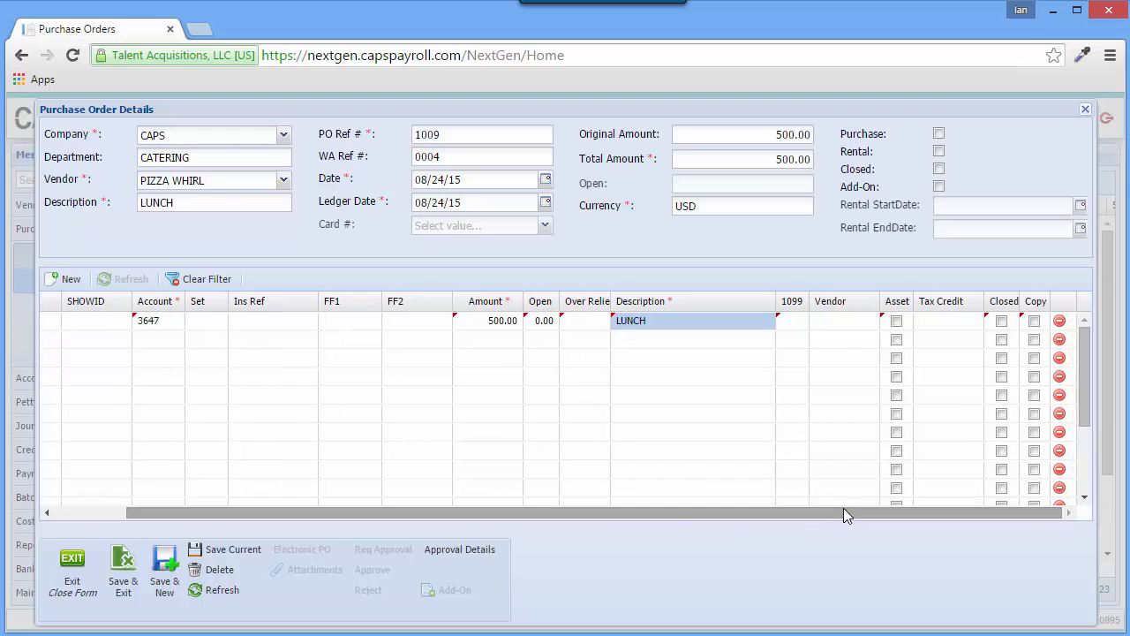
Check the first line's Vendor, 1099, Tax Credit and Closed fields without entering anything
click(840, 328)
click(788, 329)
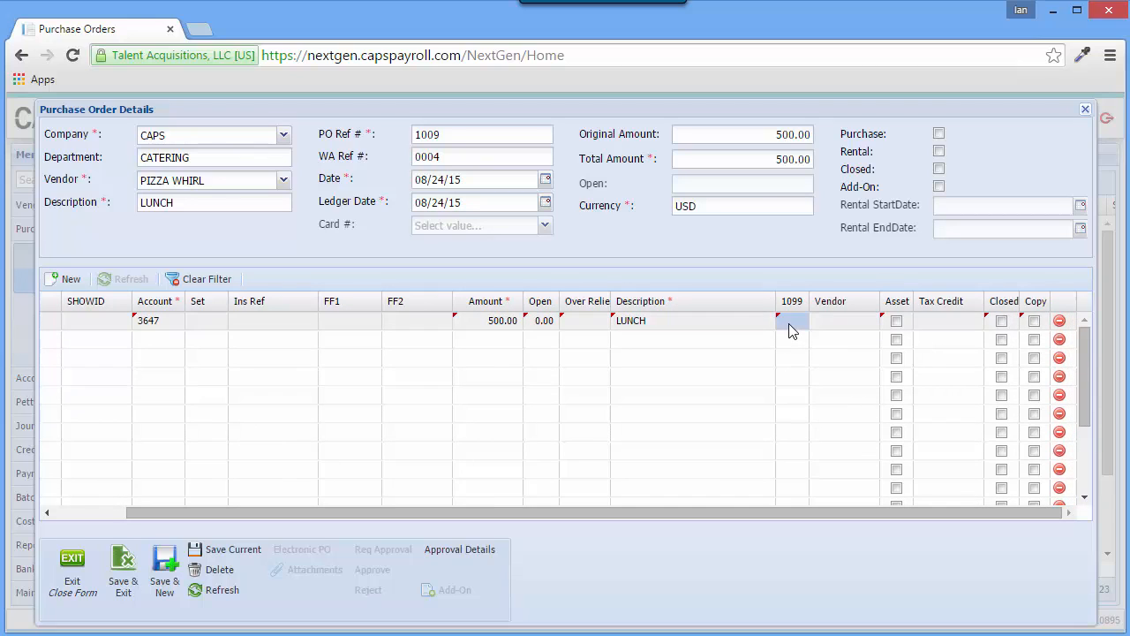
click(934, 327)
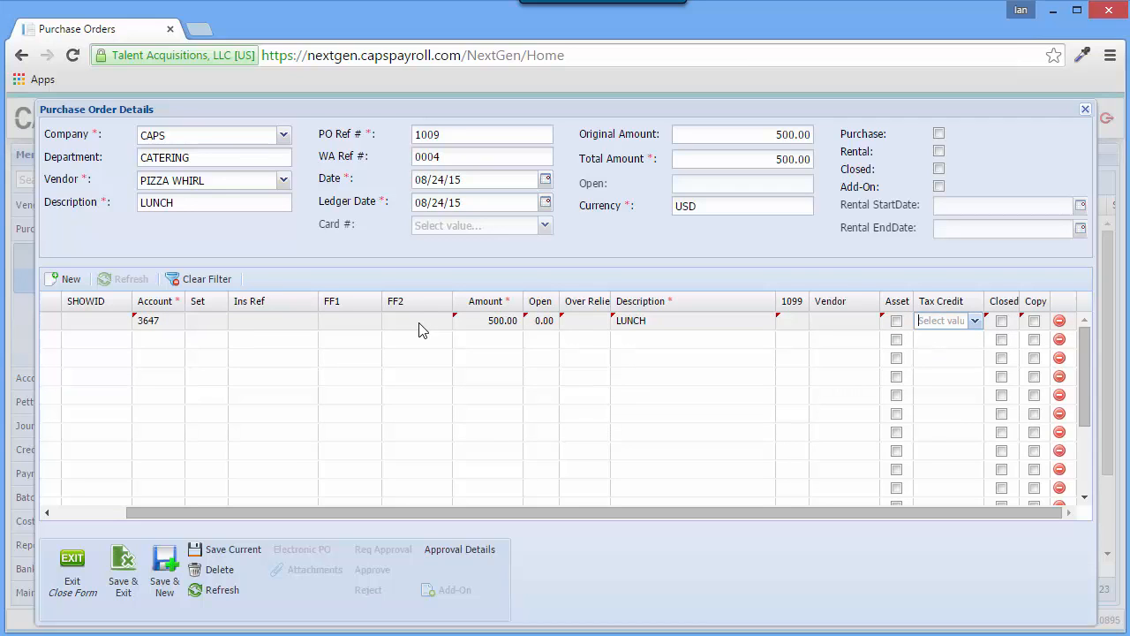
click(1003, 322)
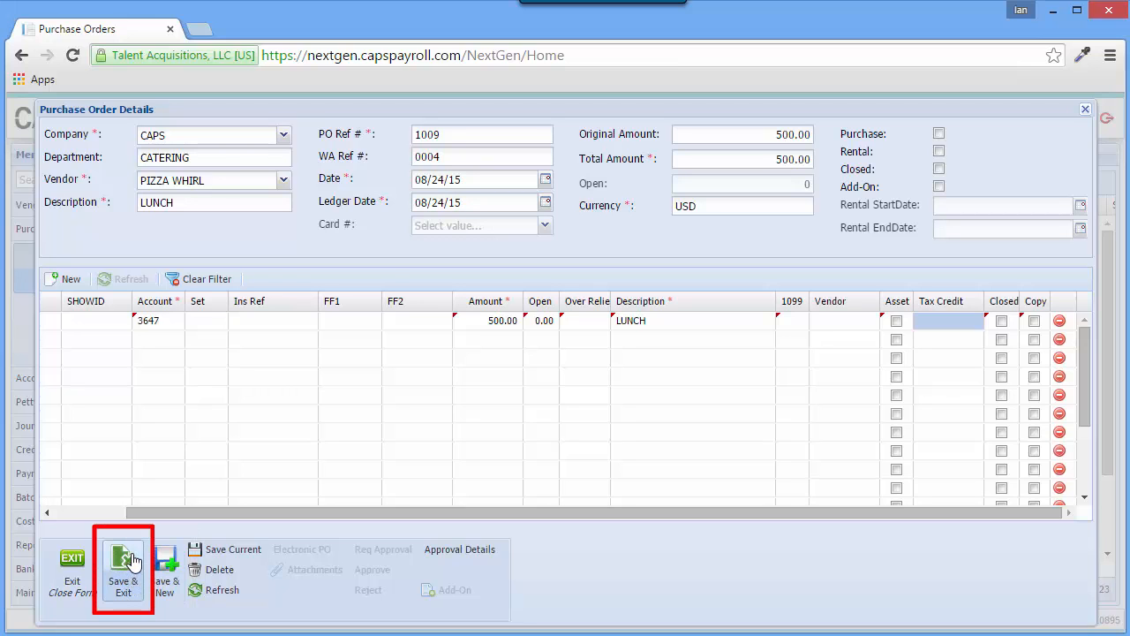
Save the current purchase order, view its transaction timeline, and save and exit the form
click(207, 549)
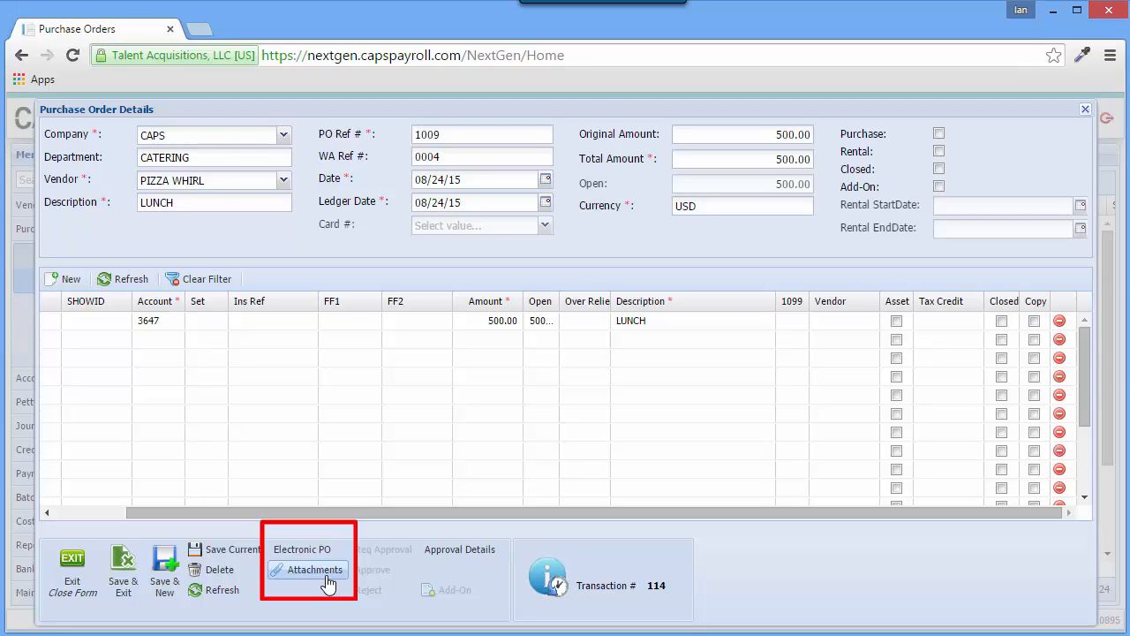
click(545, 595)
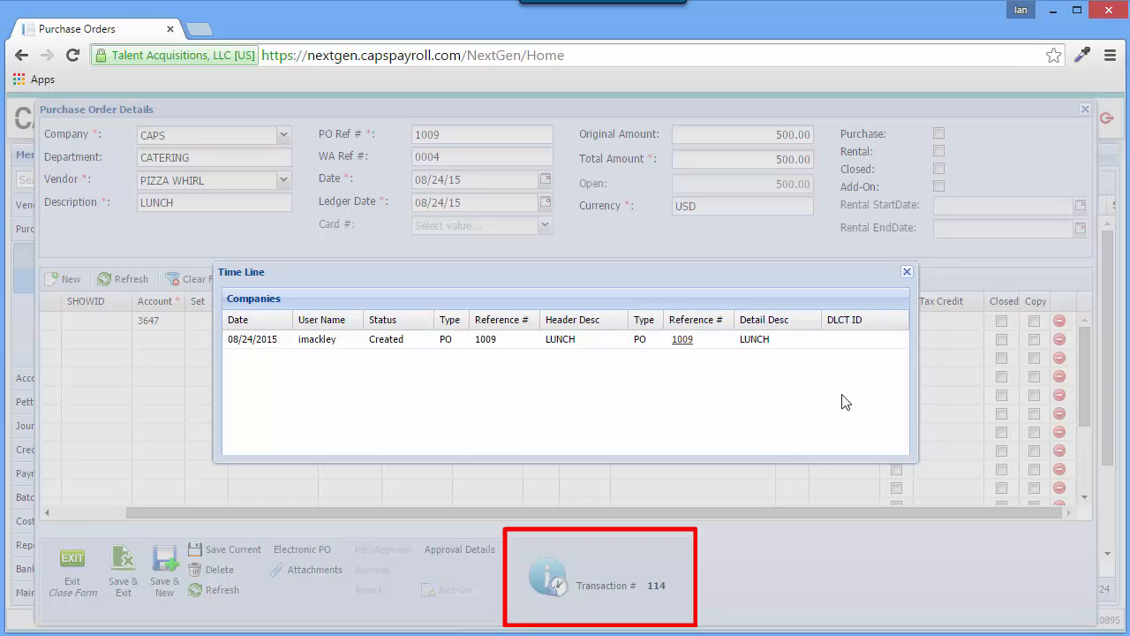
click(906, 273)
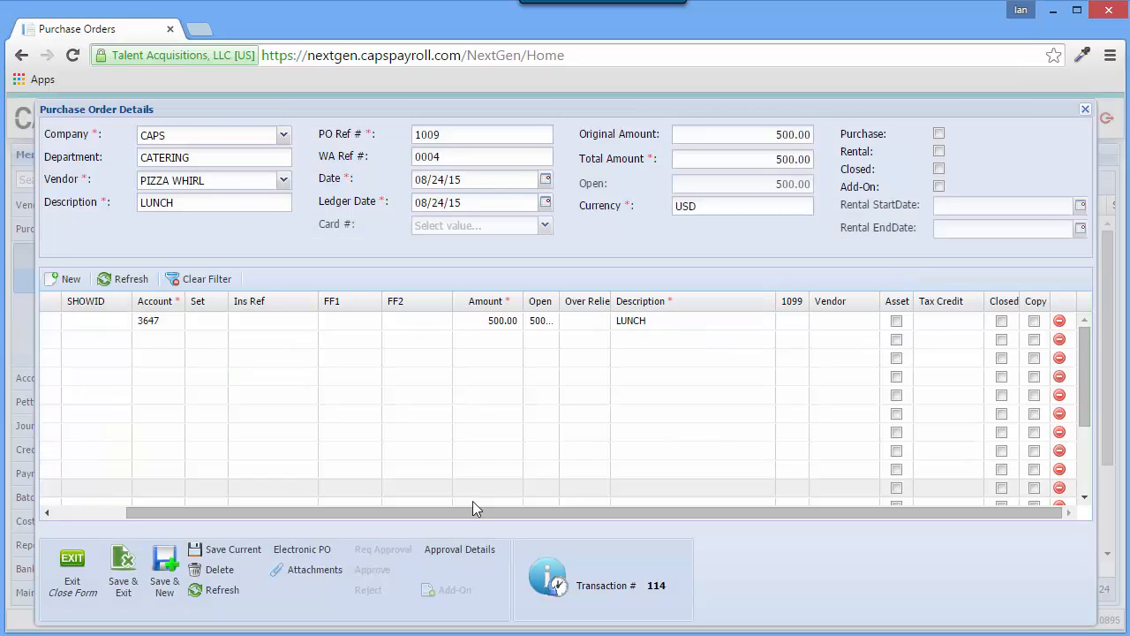
click(132, 563)
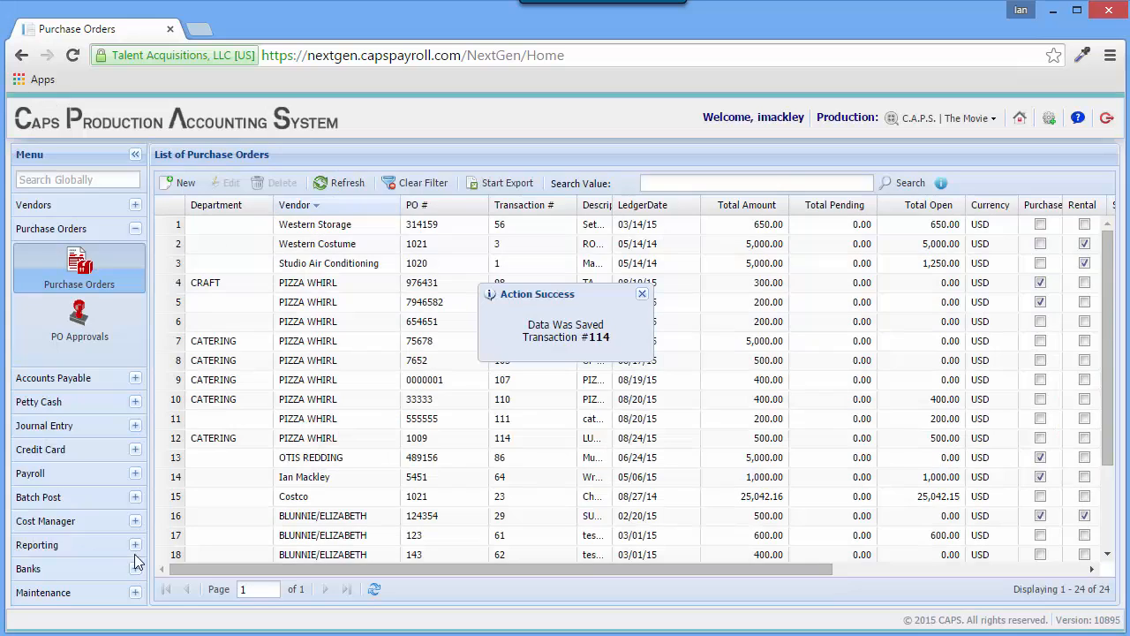
Open the Accounts Payable list and start a new accounts payable entry
click(110, 384)
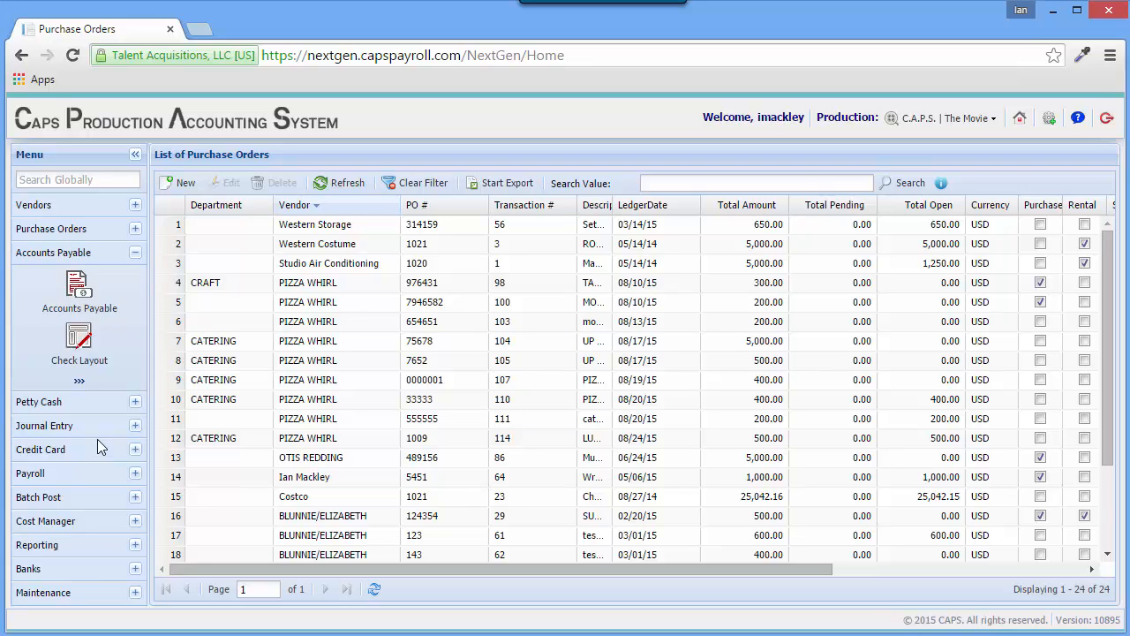
click(81, 296)
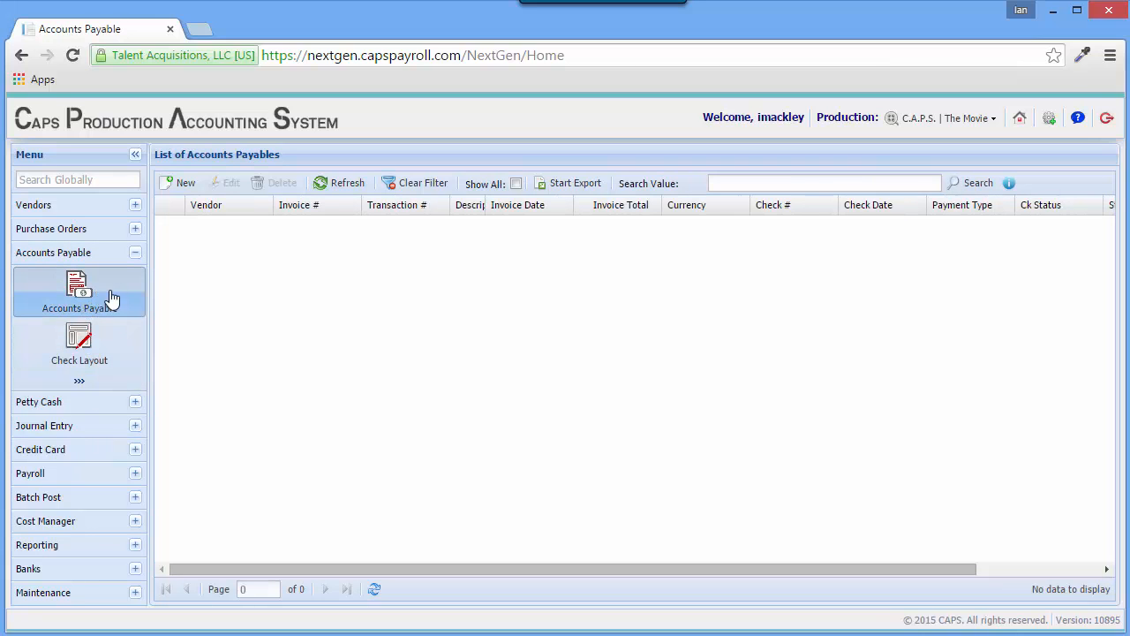
click(181, 185)
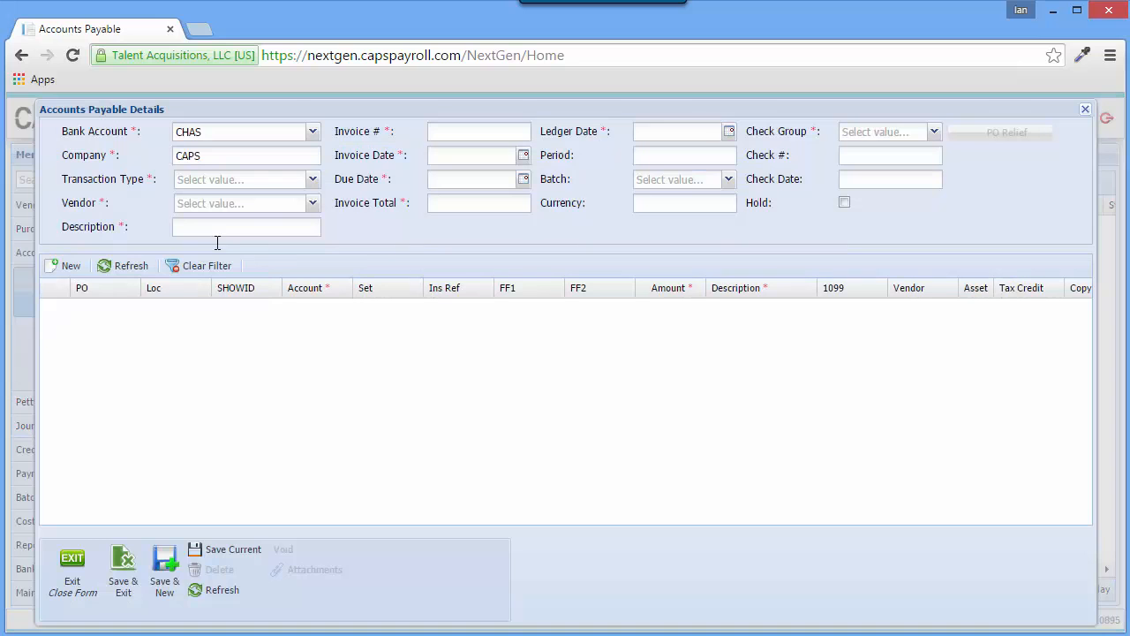
Set the vendor of the new accounts payable invoice to PIZZA WHIRL
click(271, 198)
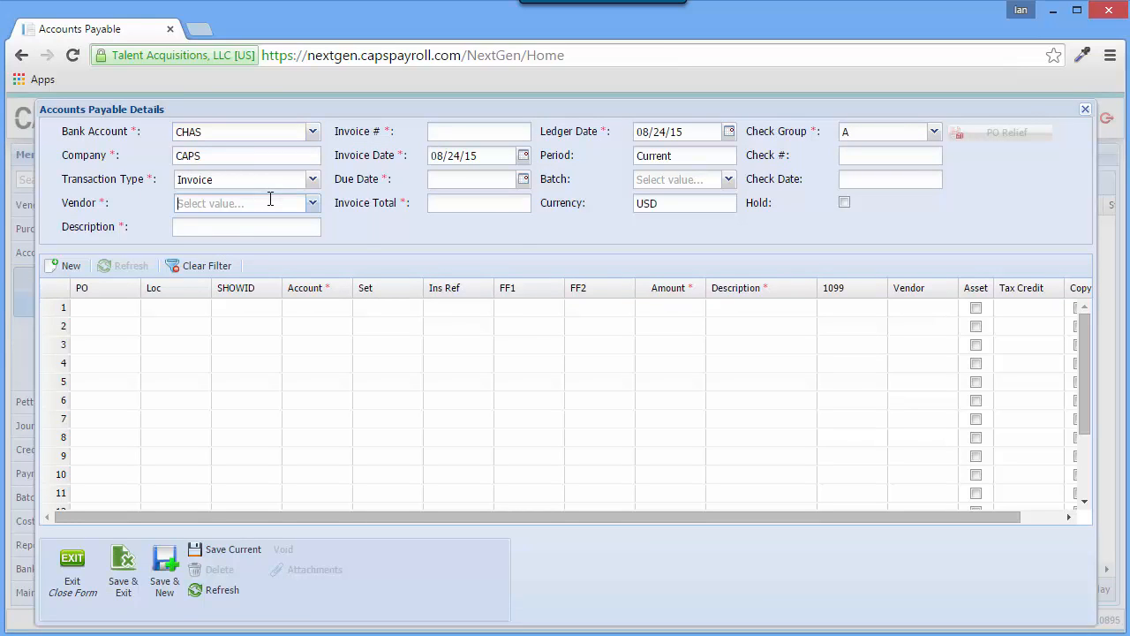
text(PIZ)
key(Down)
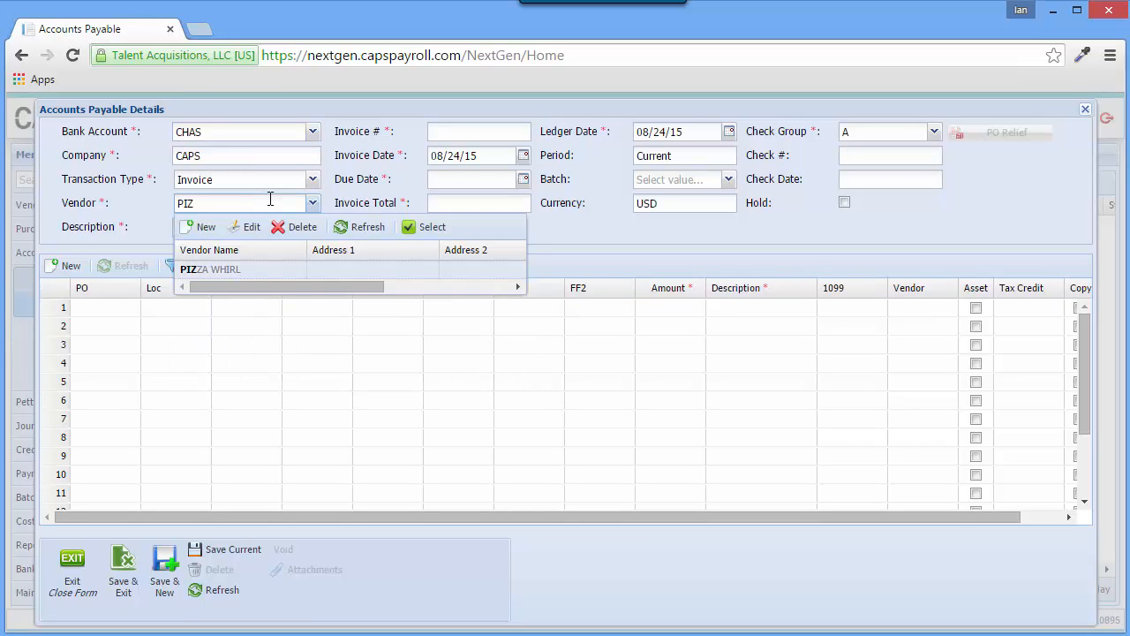
key(Return)
Pick the vendor's LUNCH purchase order for the first distribution line
click(88, 314)
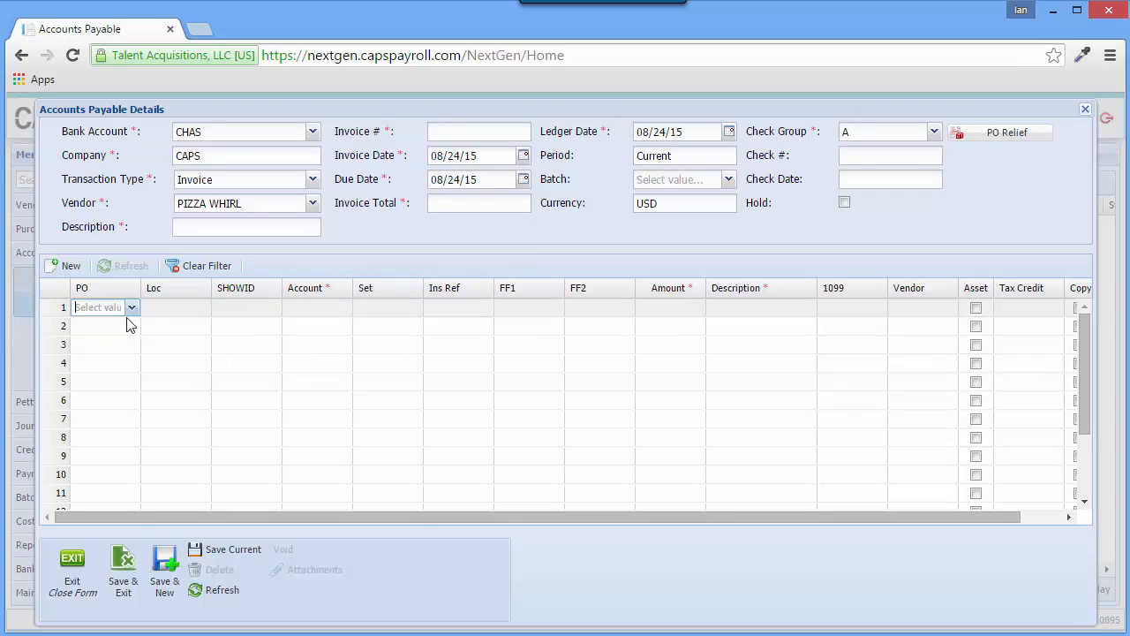
click(132, 309)
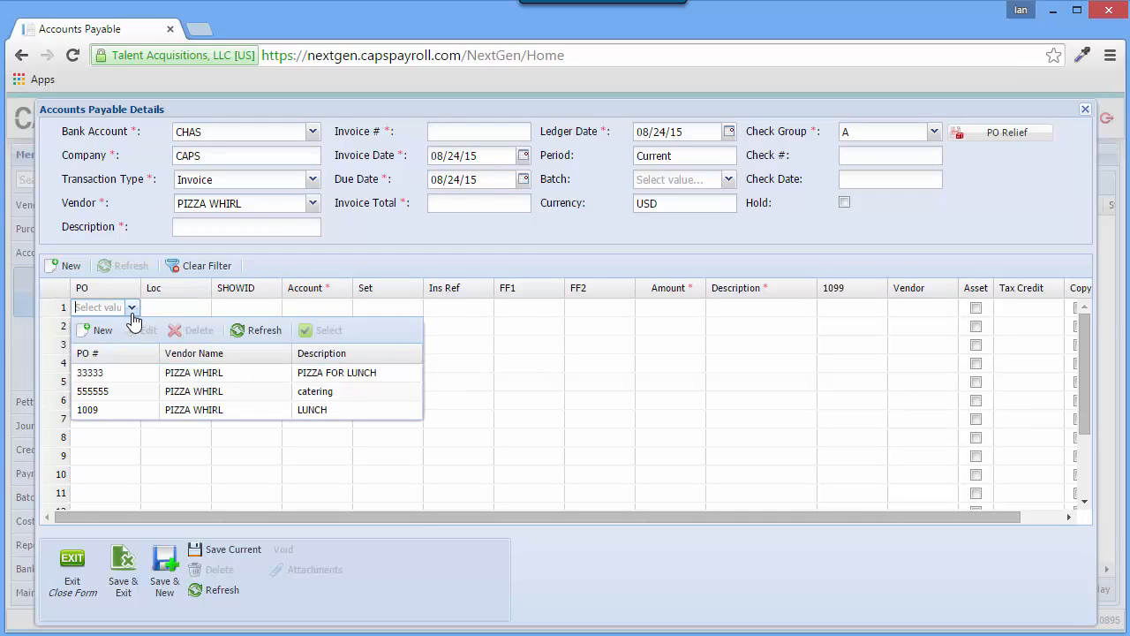
click(150, 411)
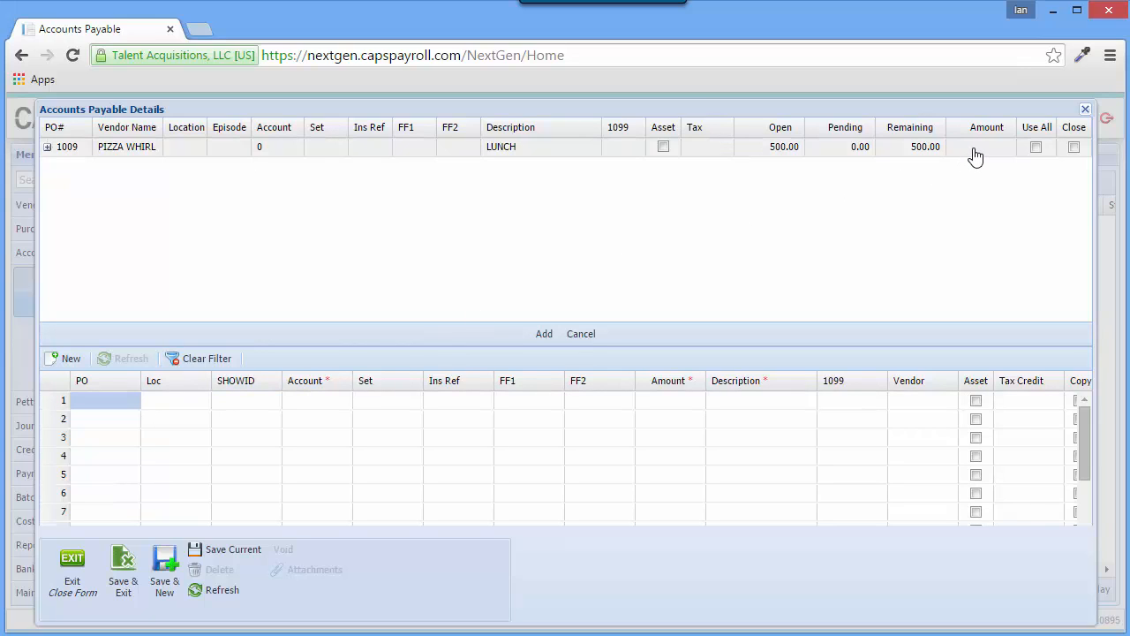
Enter 400 as the amount to relieve on the purchase order's LUNCH detail line and add it to the invoice distribution
click(1037, 148)
click(1036, 148)
click(990, 151)
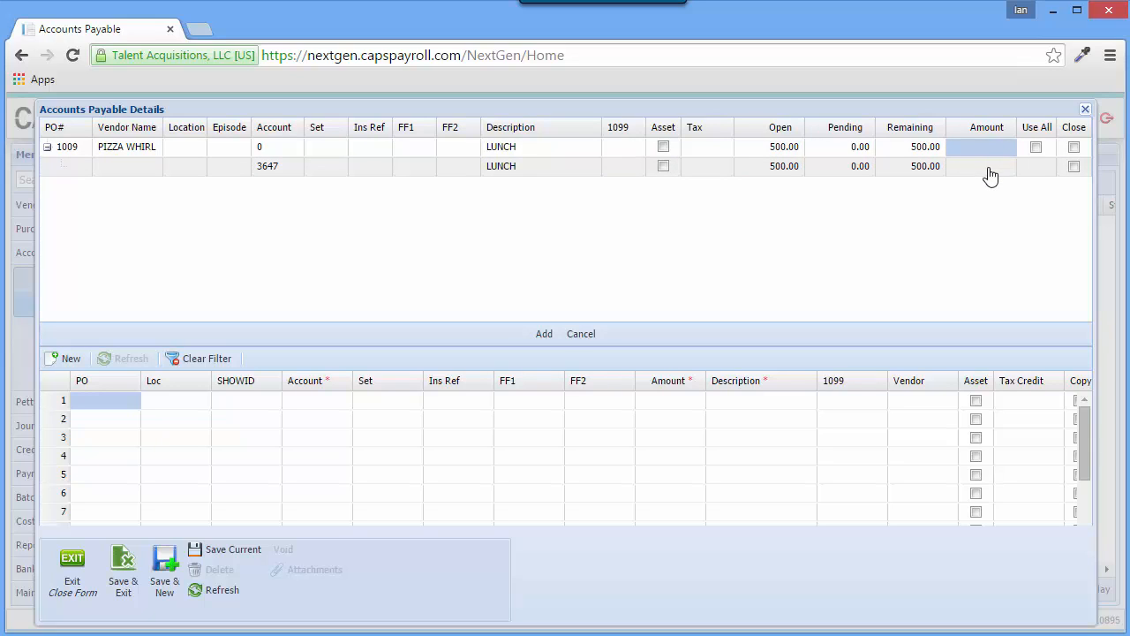
click(990, 174)
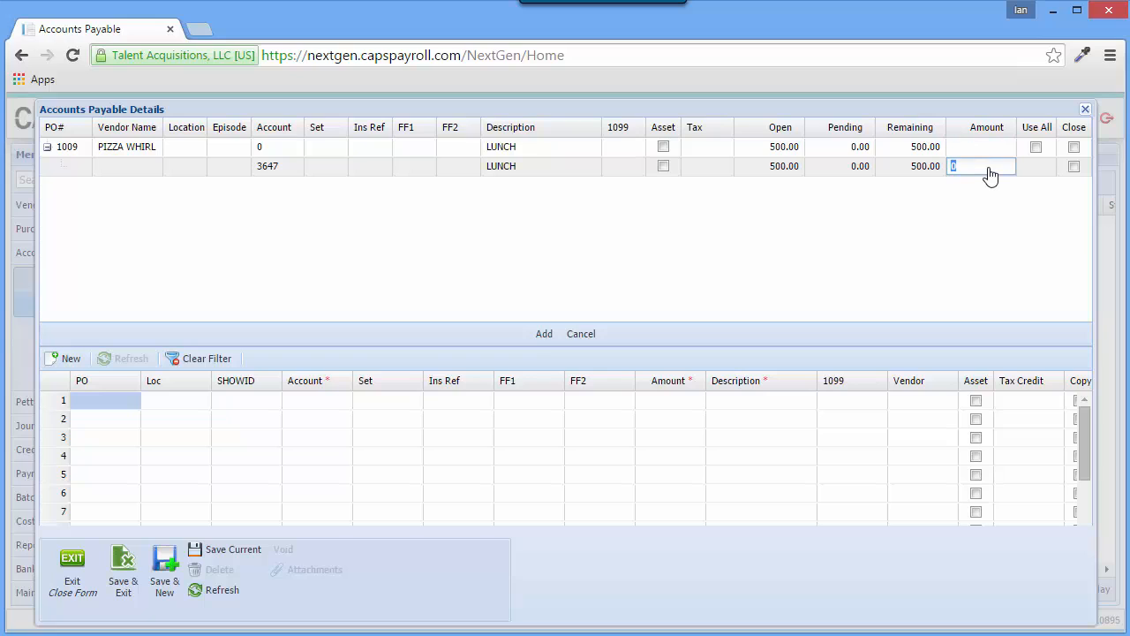
text(400.)
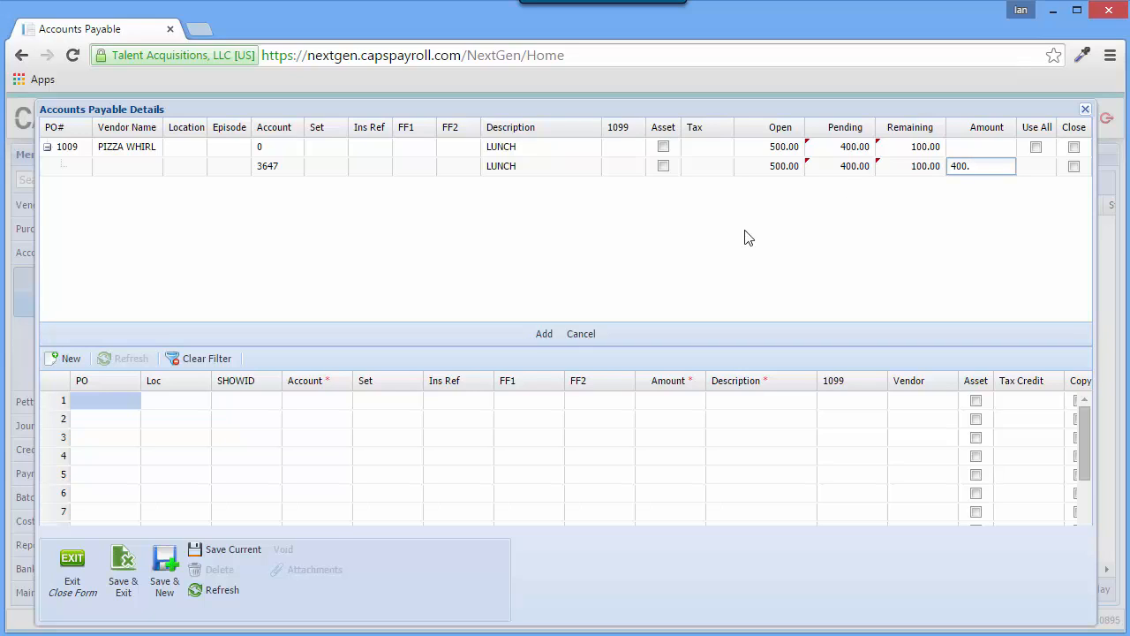
click(551, 340)
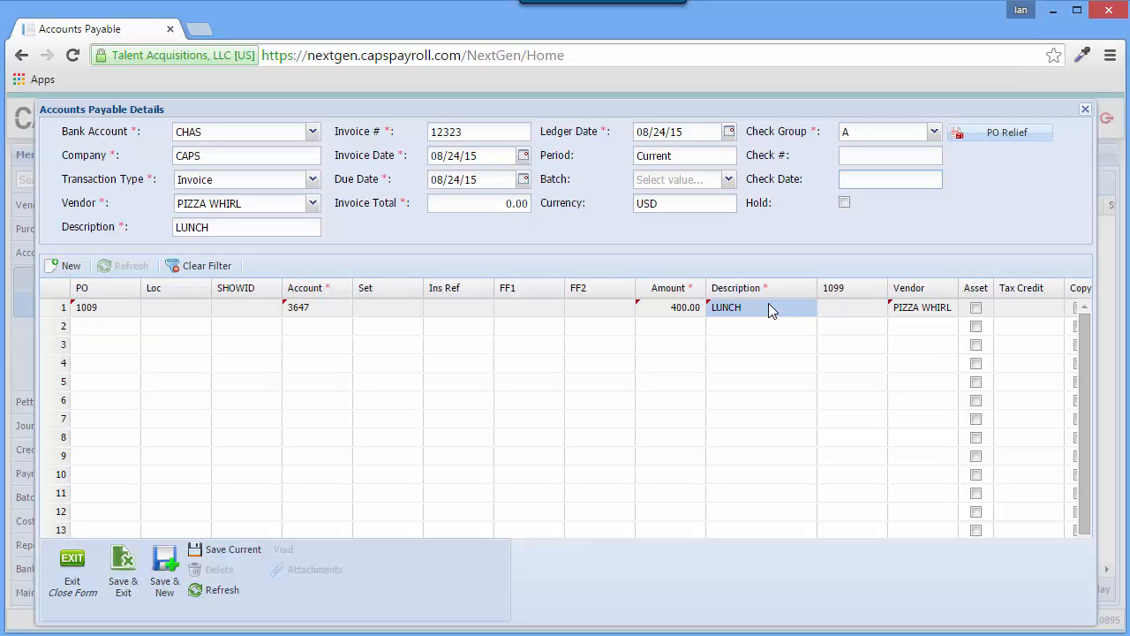
Check the PO Relief option and the remaining columns of the invoice's distribution grid
click(1011, 149)
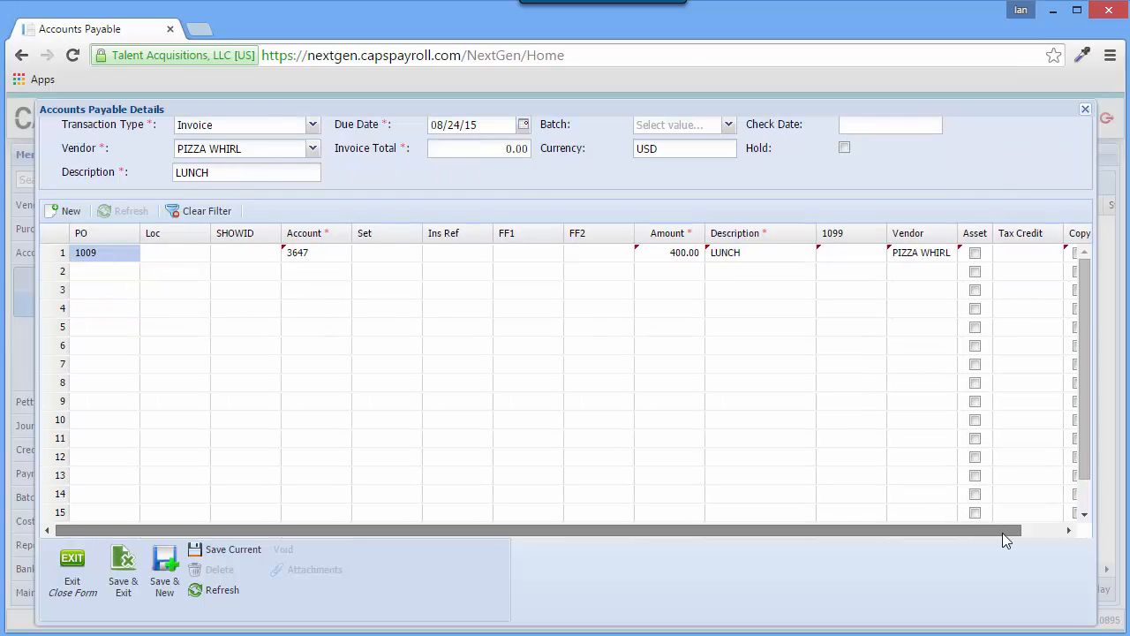
drag(1003, 533, 1023, 533)
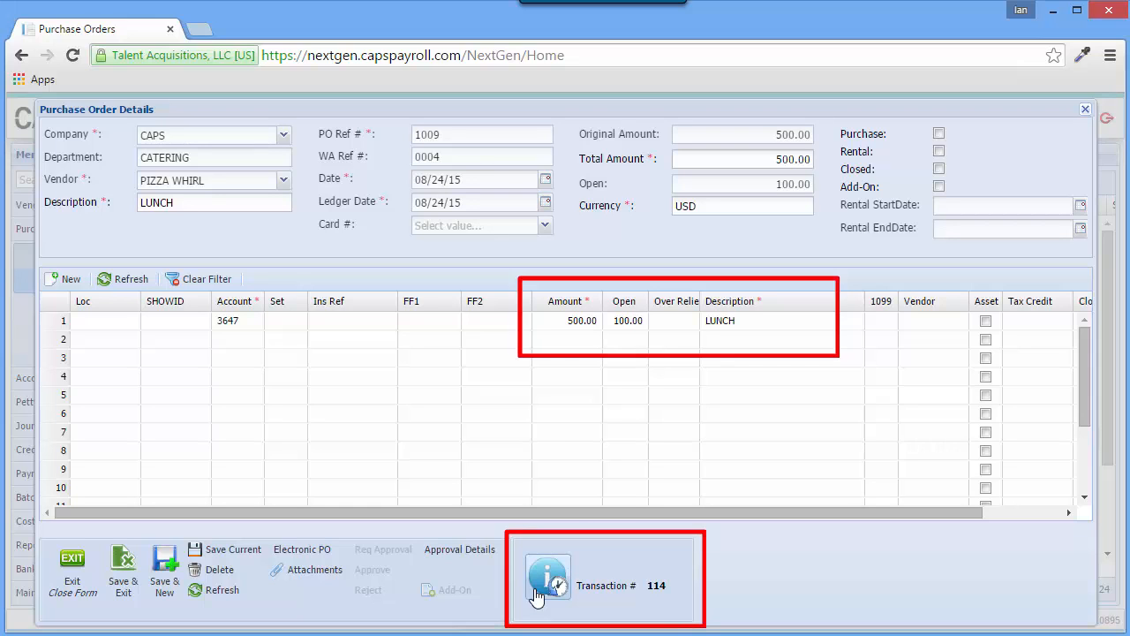
View the transaction timeline of the LUNCH purchase order, and close the timeline and the purchase order details
click(535, 591)
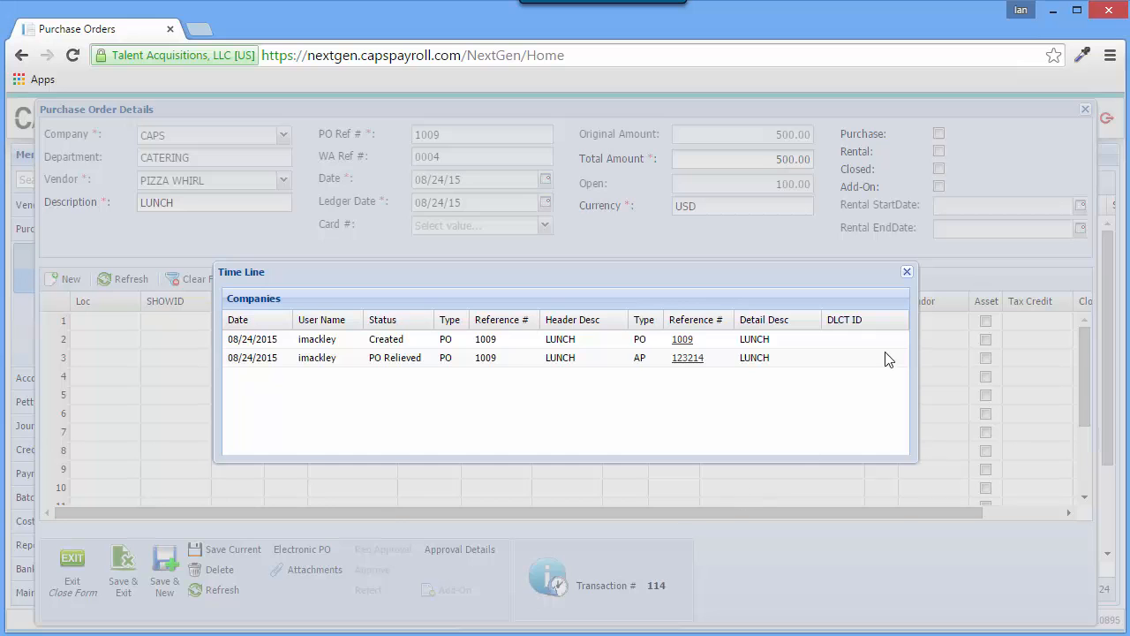
click(907, 272)
click(1086, 111)
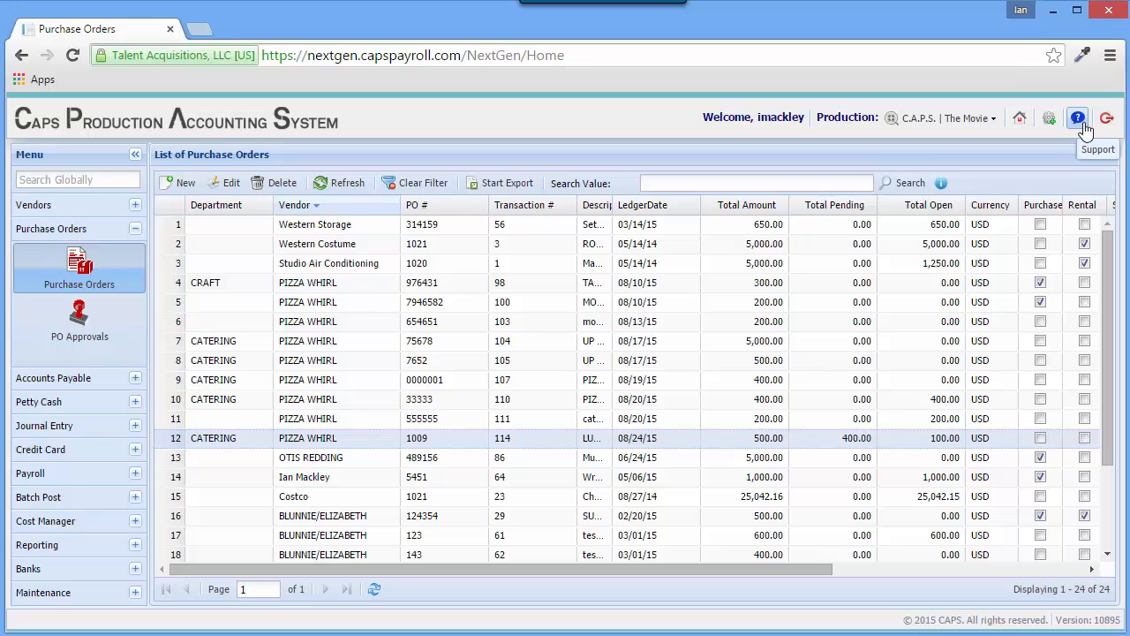
Open the Support window with the customer assistance options
click(1078, 120)
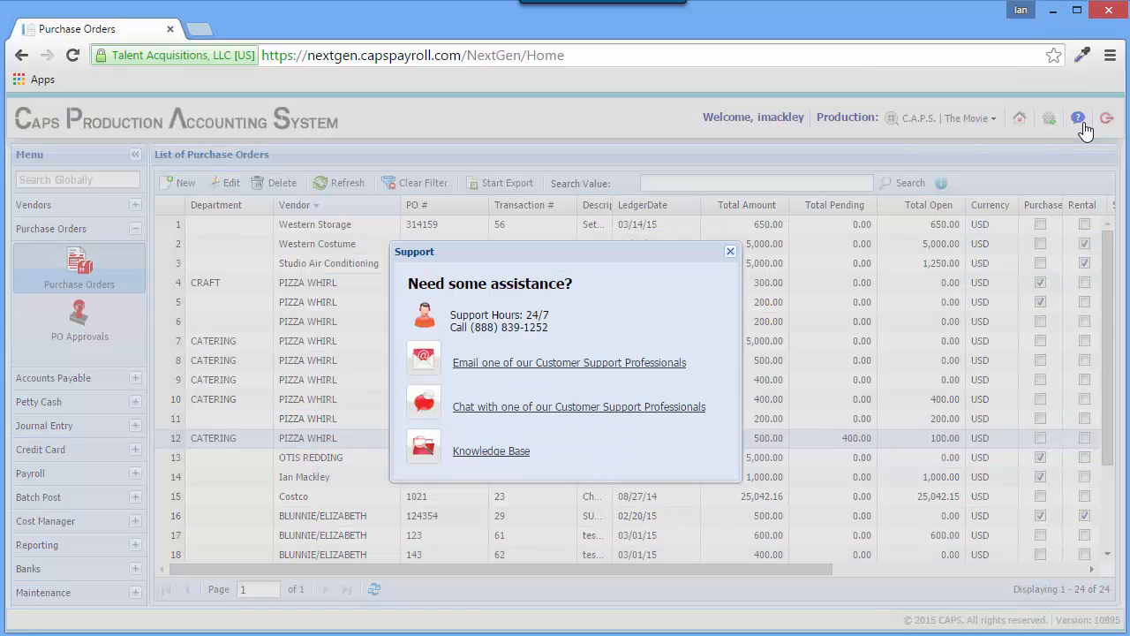